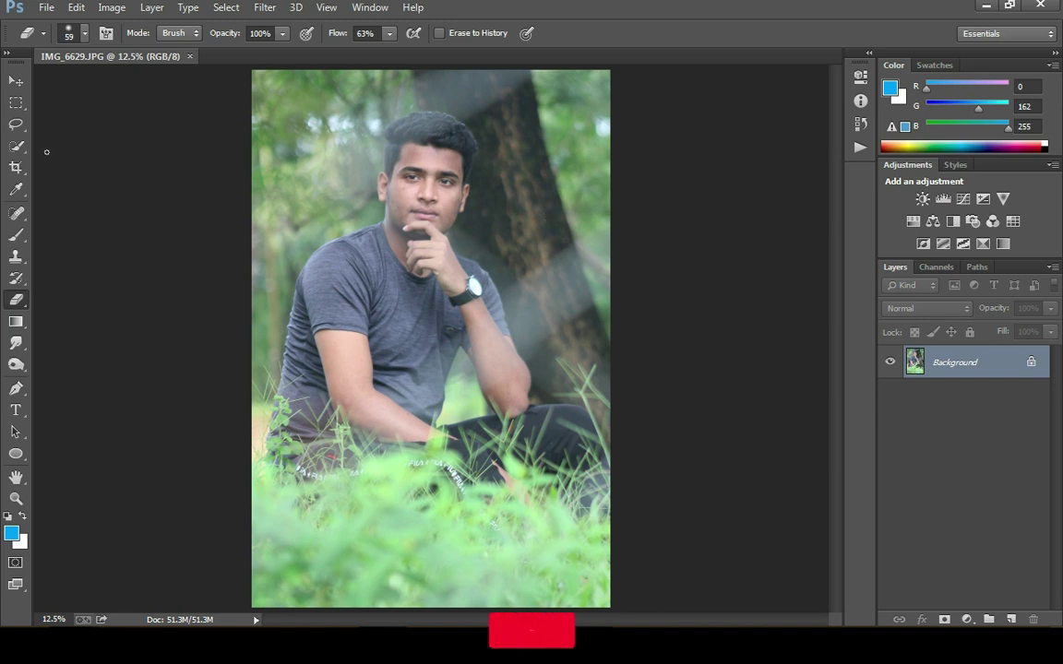
- Zoom in on the young man's face and spot-heal a small blemish
key("ctrl+plus")
key("ctrl+plus")
key("ctrl+plus")
scroll(645, 259, "up", 5)
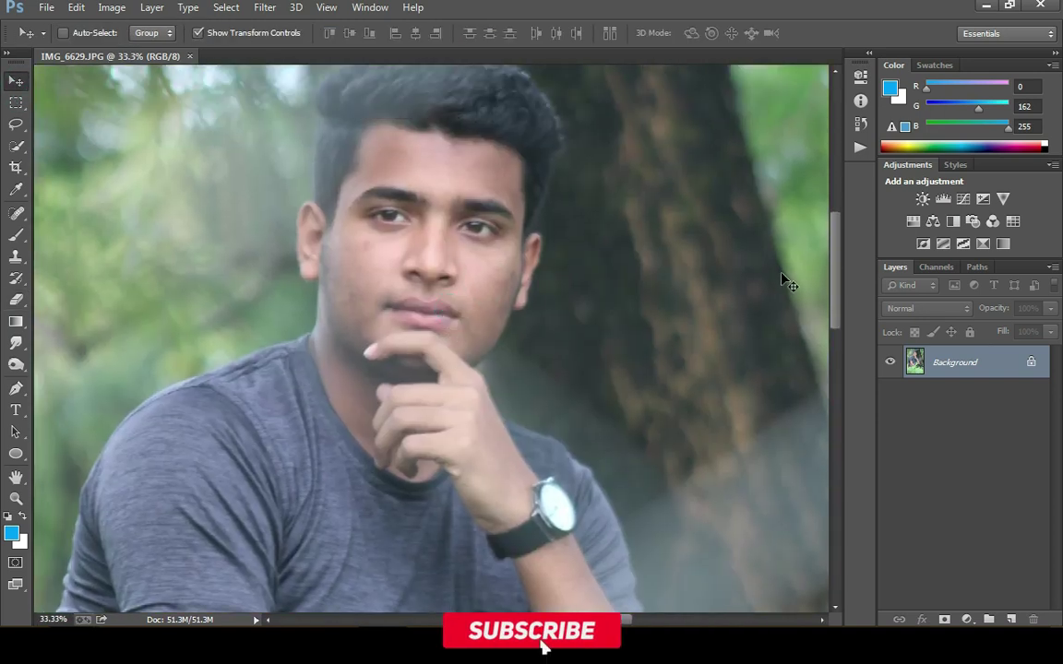
scroll(756, 282, "up", 1)
key("ctrl+plus")
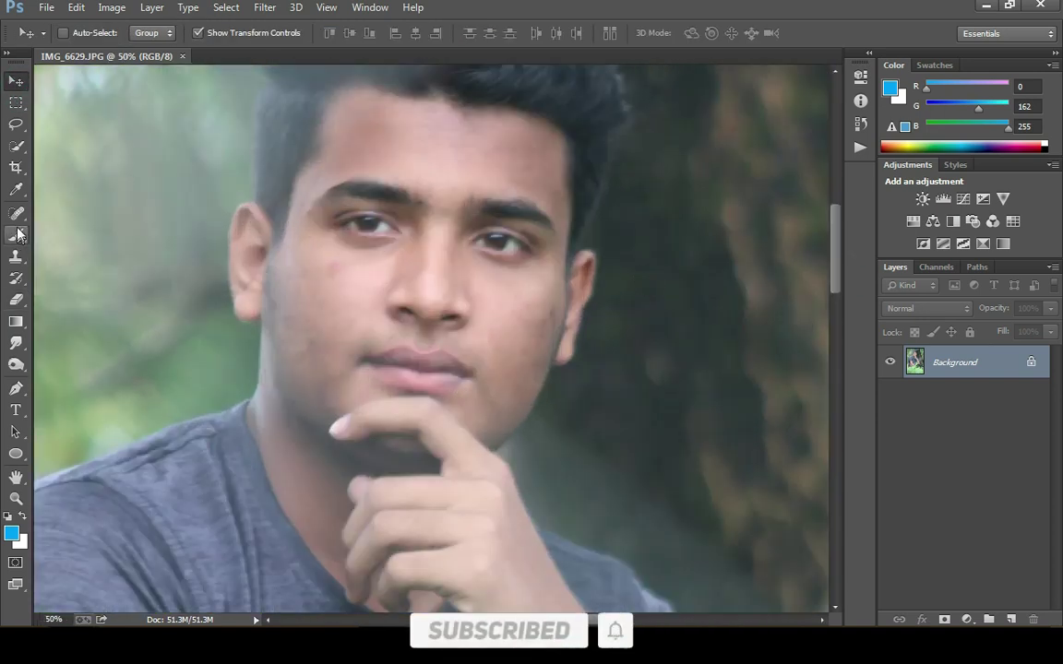
left_click(16, 213)
left_click(297, 243)
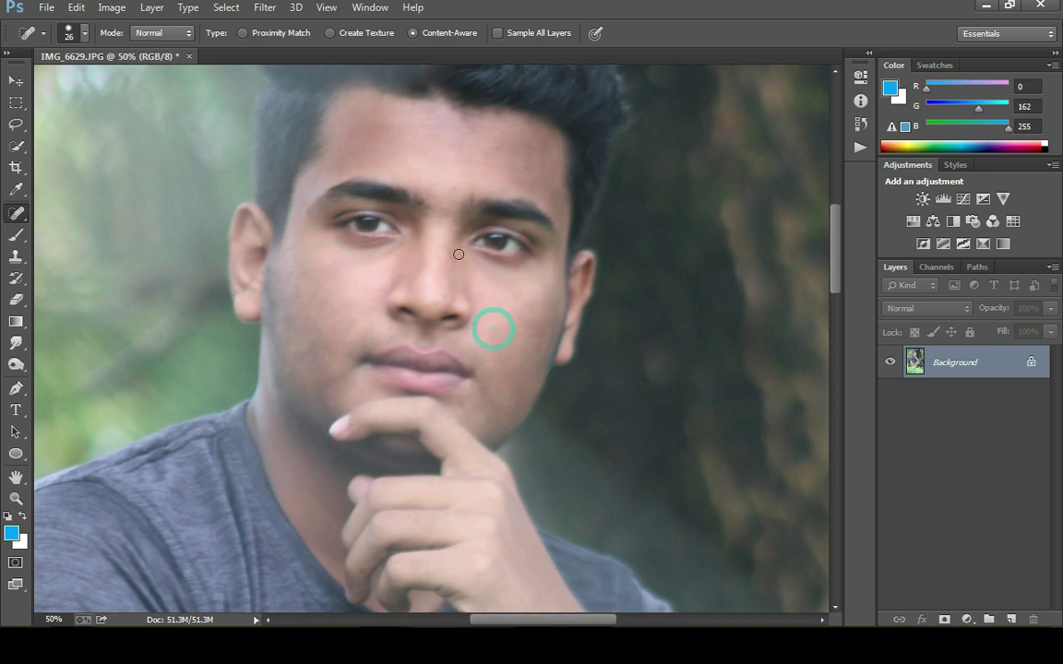
key("ctrl+minus")
key("ctrl+minus")
- Duplicate the Background to Layer 1 and touch up the cheek with Smudge and Spot Healing
key("ctrl+j")
left_click(16, 342)
key("ctrl+plus")
key("ctrl+plus")
key("ctrl+plus")
left_click_drag(829, 357, 843, 266)
left_click(23, 213)
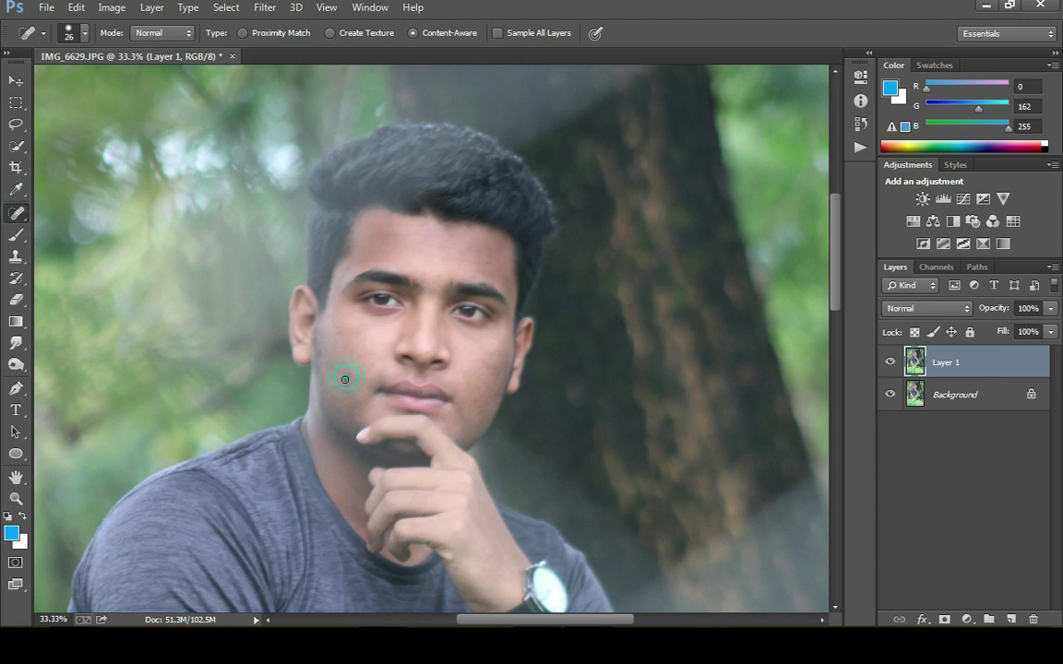
mouse_move(843, 261)
left_mouse_down()
mouse_move(842, 358)
mouse_move(835, 254)
left_mouse_up()
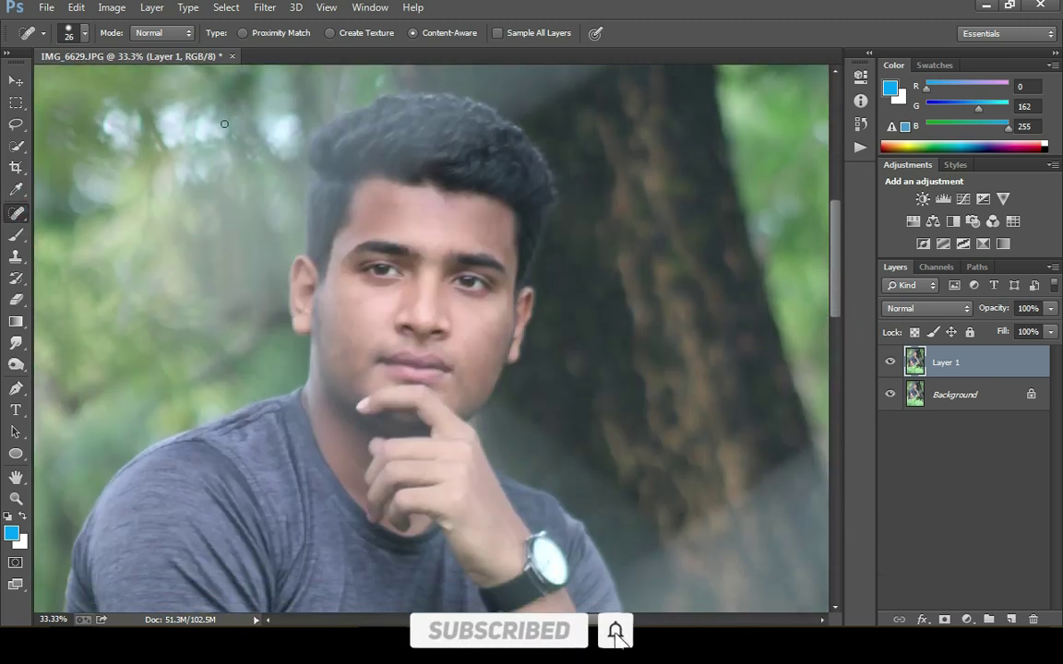
left_click(16, 342)
- Smudge the forehead skin at 15% strength with a 200 px brush
left_click_drag(254, 38, 221, 38)
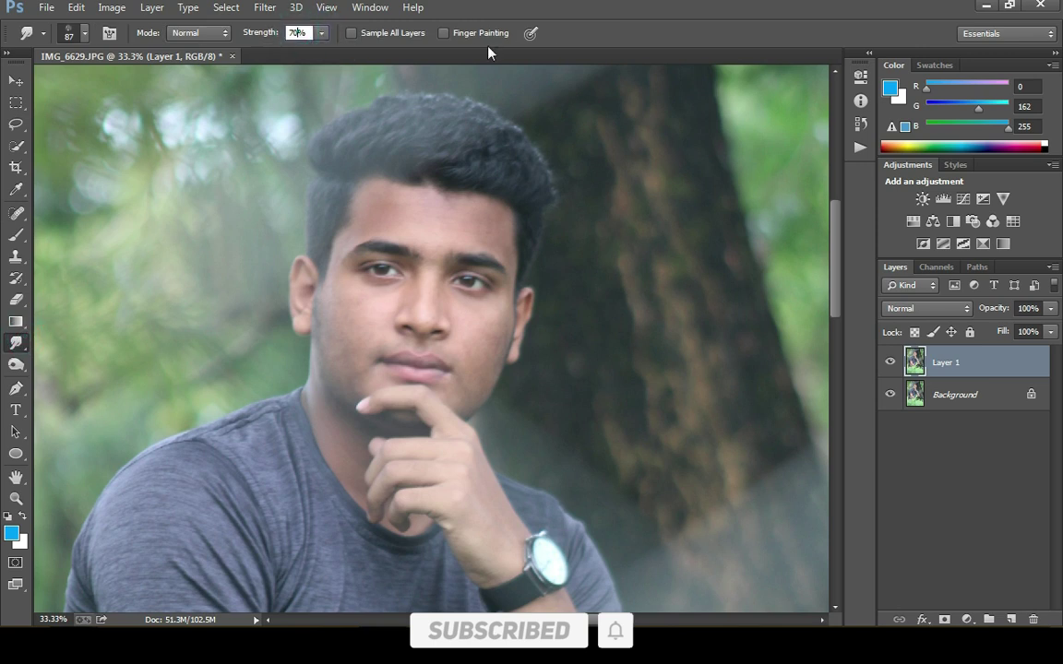
type("5")
right_click(448, 221)
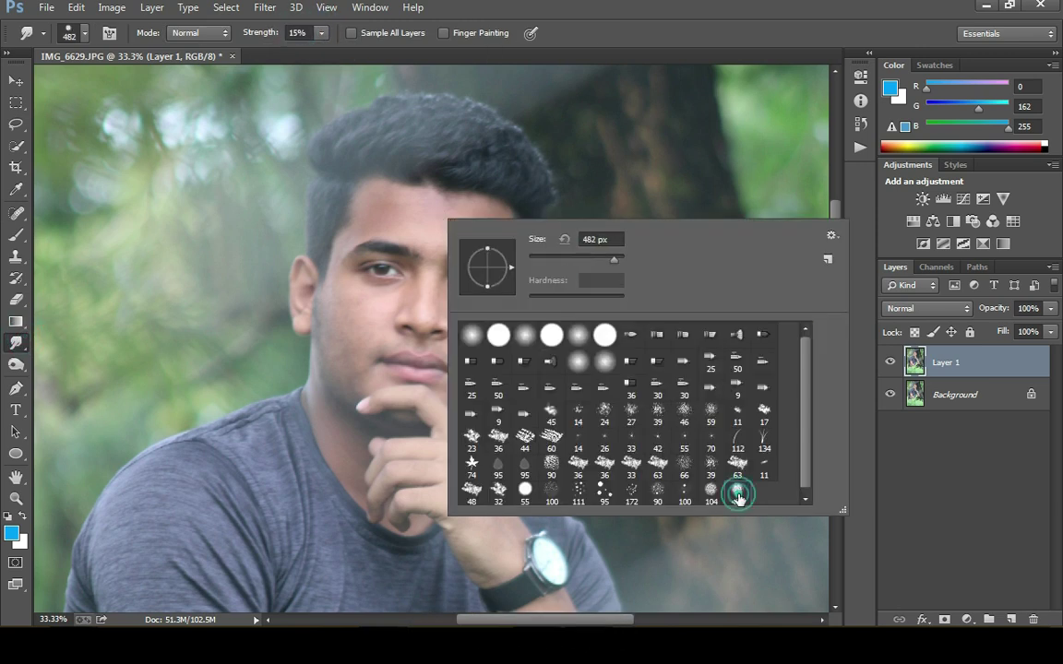
type("200")
key("Return")
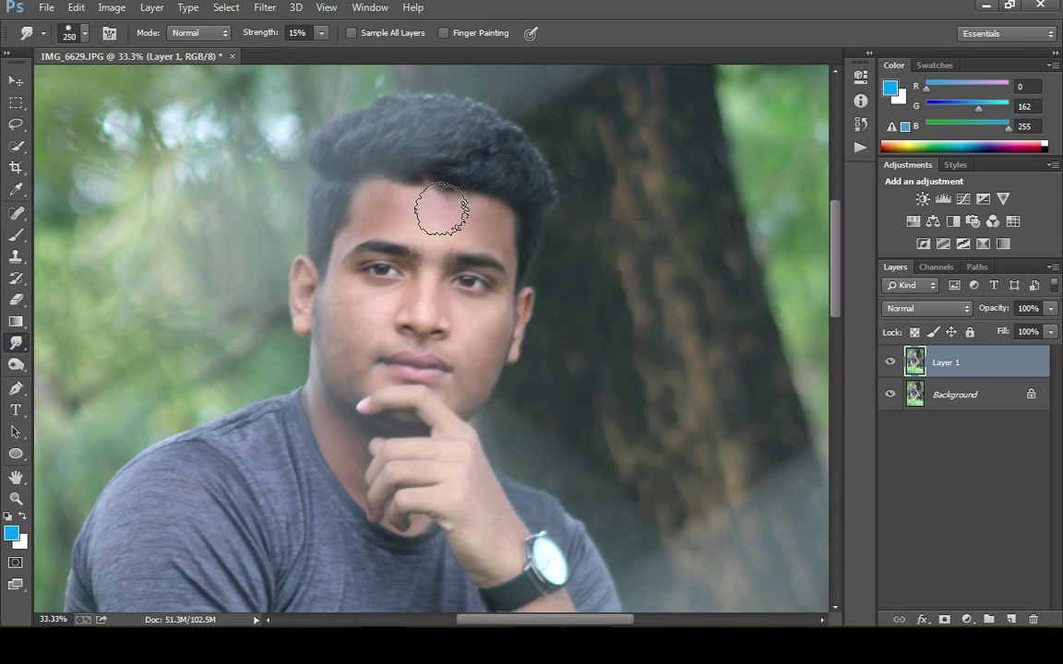
left_click_drag(391, 213, 427, 222)
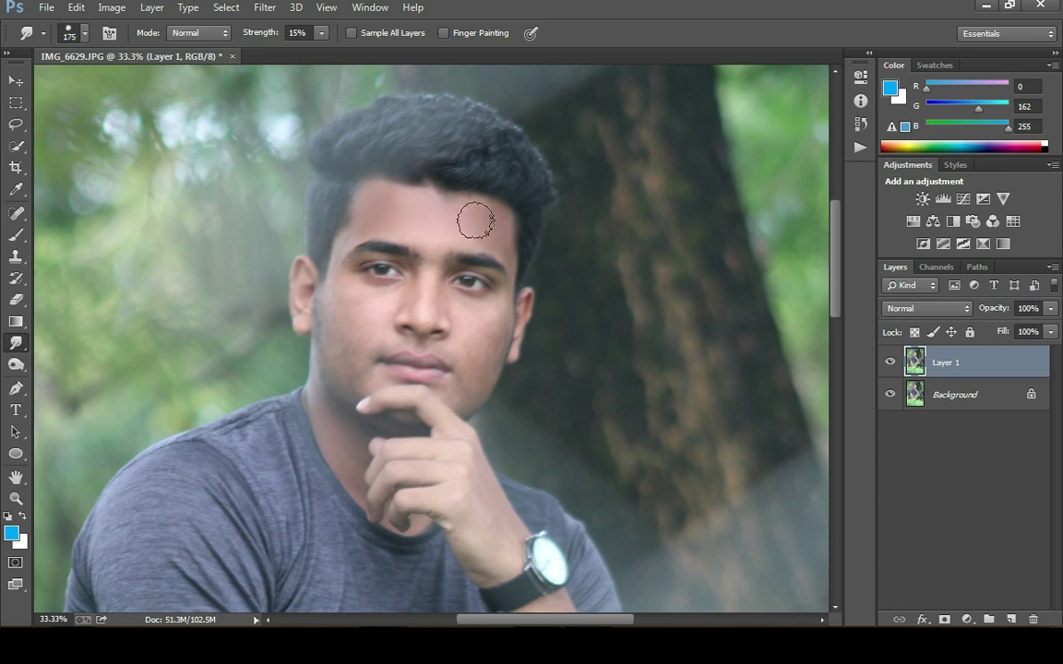
- Keep smoothing the face with the brush resized to 111, 57 and 68 px
right_click(565, 222)
type("111")
key("Return")
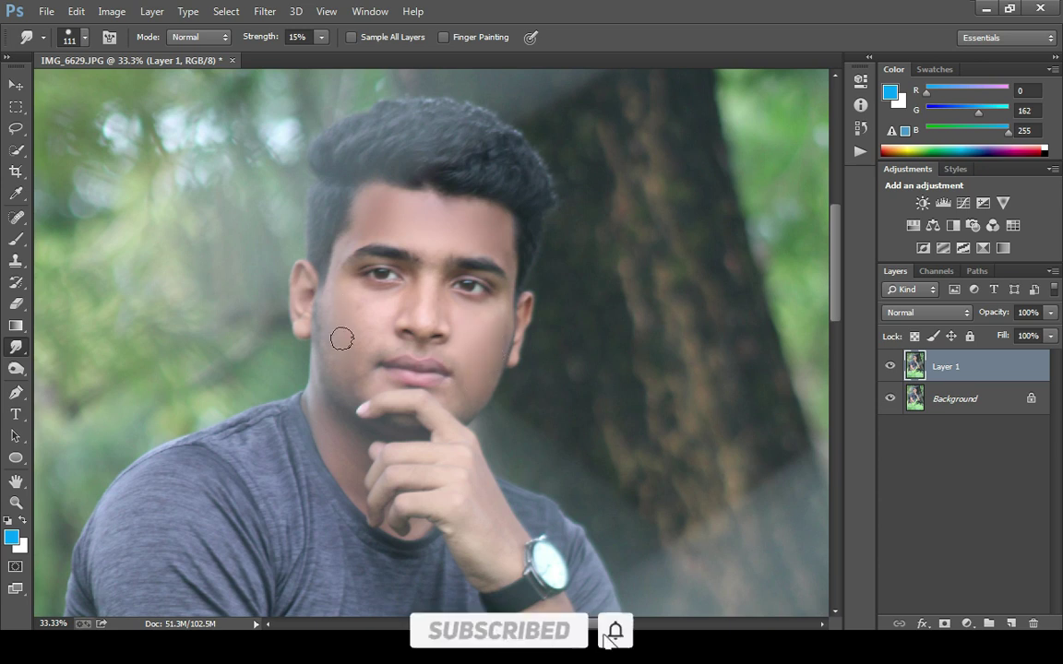
right_click(479, 171)
type("57")
key("Return")
right_click(351, 243)
type("68")
key("Return")
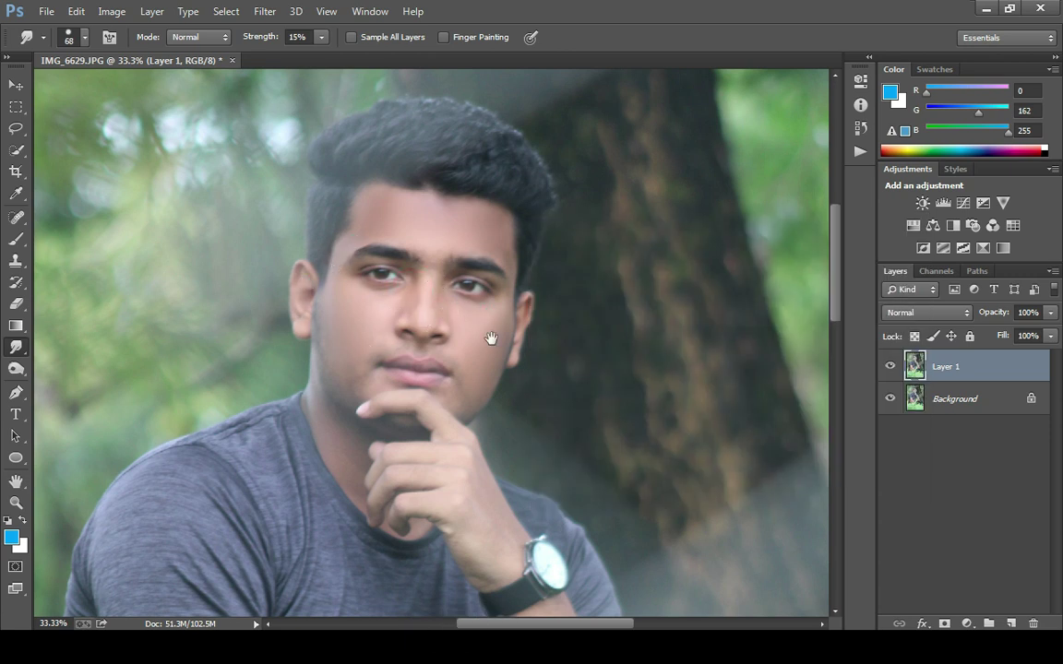
- Smooth the cheek area with a 78 px smudge brush
left_click_drag(491, 338, 467, 283)
right_click(467, 283)
type("78")
key("Return")
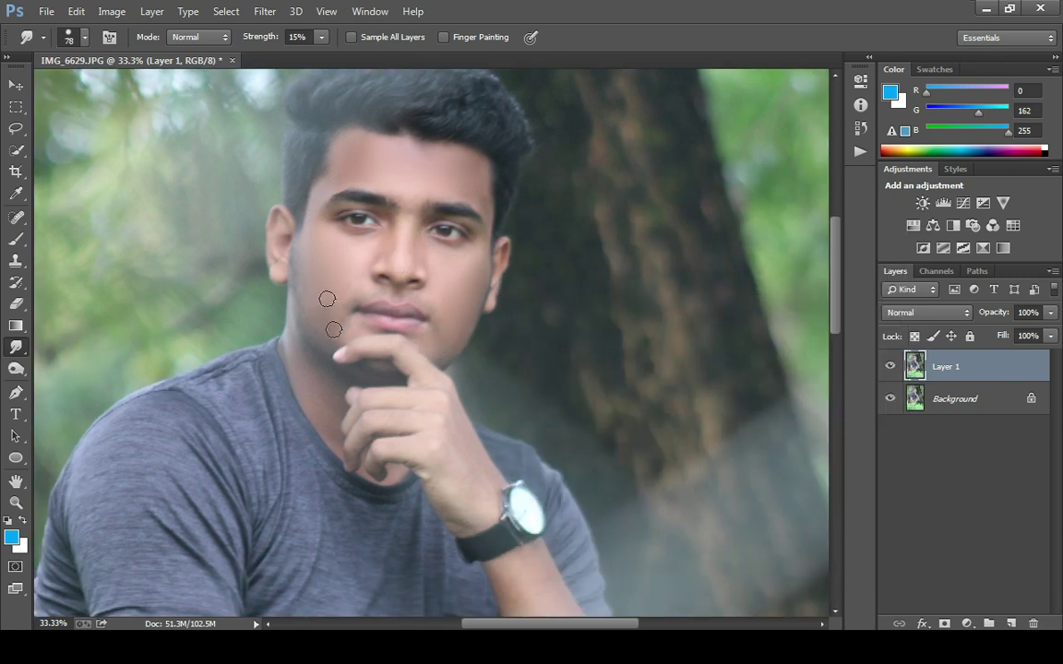
scroll(367, 261, "down", 3)
scroll(439, 208, "down", 2)
- Smudge the arm skin with the brush resized to 103 and then 156 px
right_click(496, 235)
type("103")
key("Return")
scroll(293, 213, "down", 10)
right_click(356, 308)
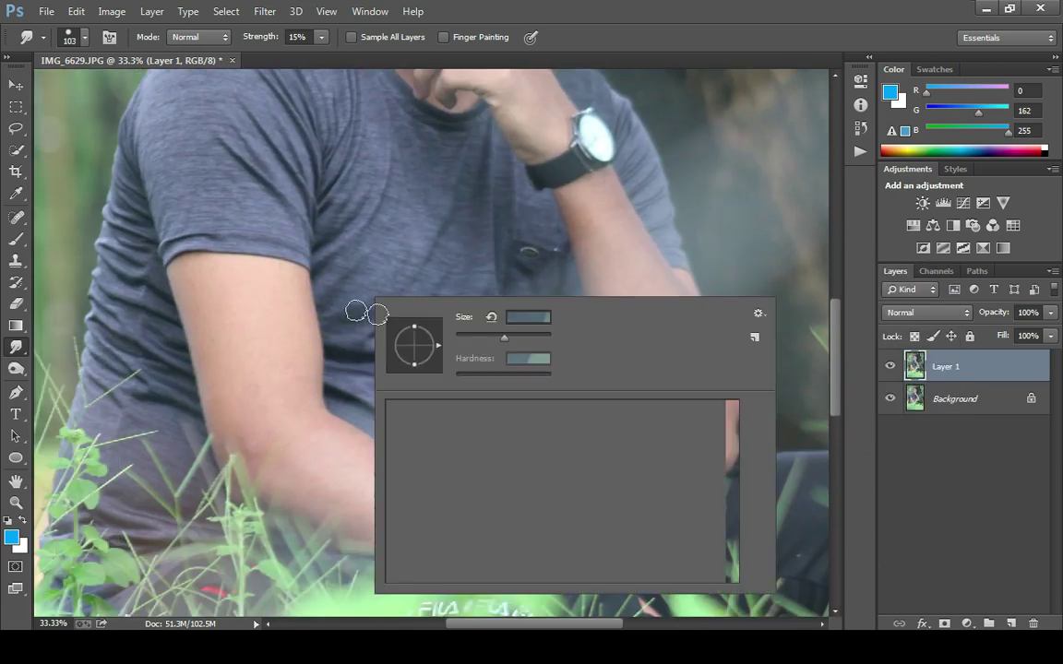
type("156")
key("Return")
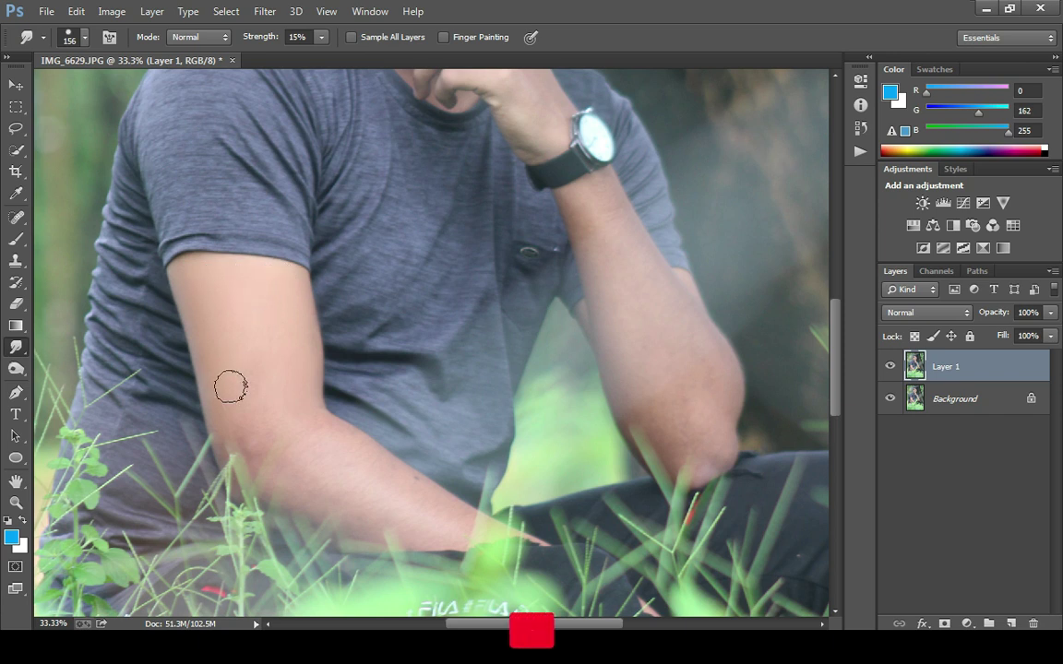
scroll(320, 415, "down", 5)
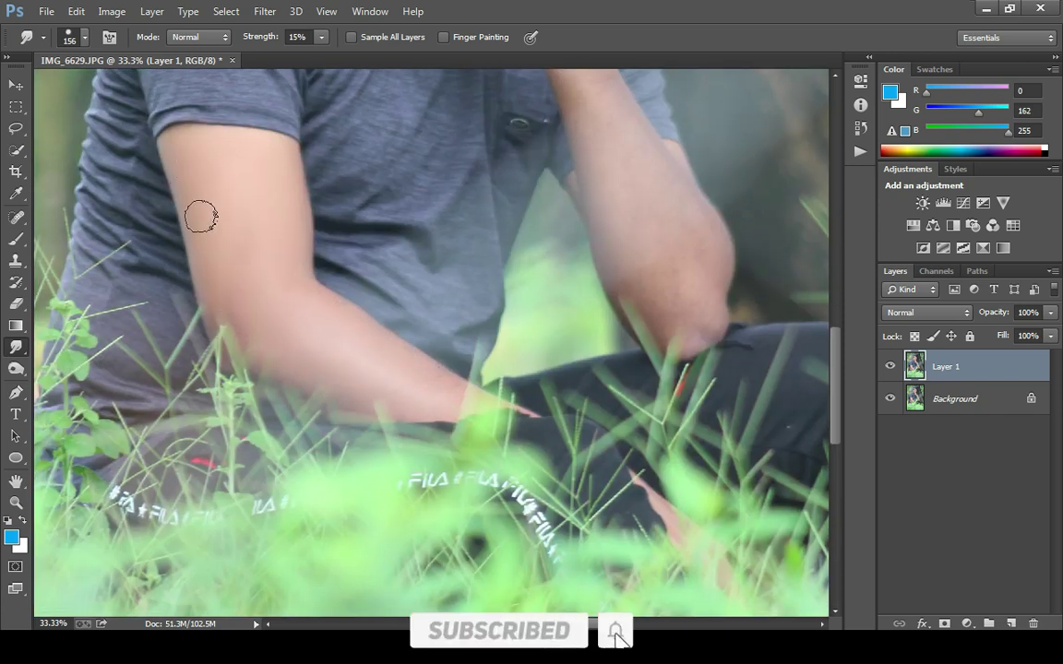
- Smooth the upper arm with an 87 px brush and the elbow with 139 px
right_click(612, 296)
left_click_drag(728, 329, 683, 329)
key("Return")
scroll(433, 415, "down", 3)
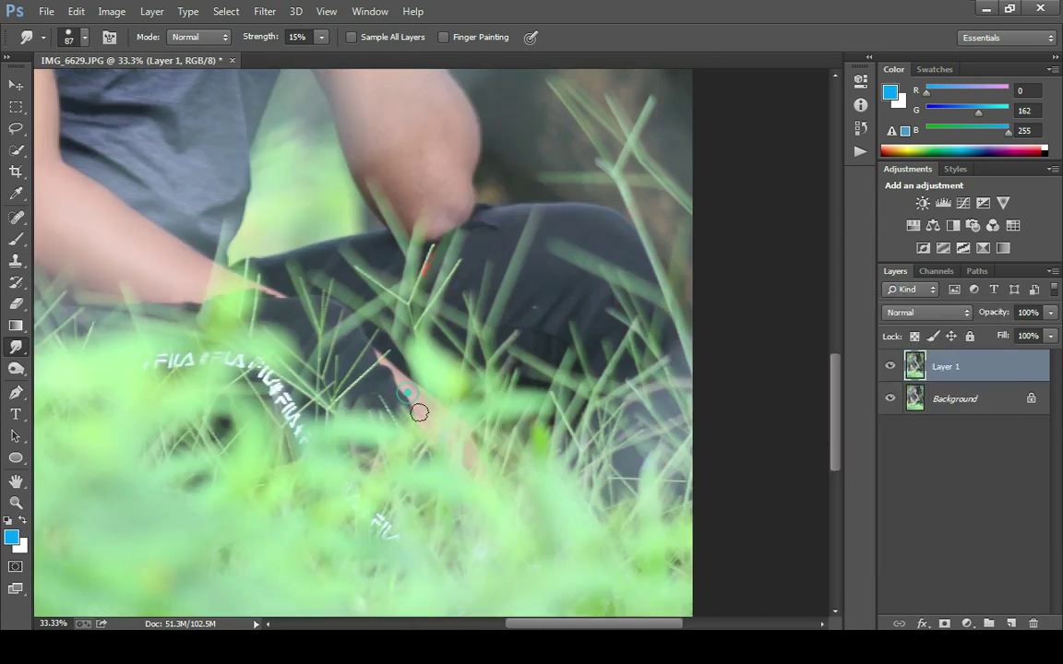
scroll(463, 447, "up", 5)
right_click(530, 280)
left_click_drag(644, 311, 669, 311)
key("Return")
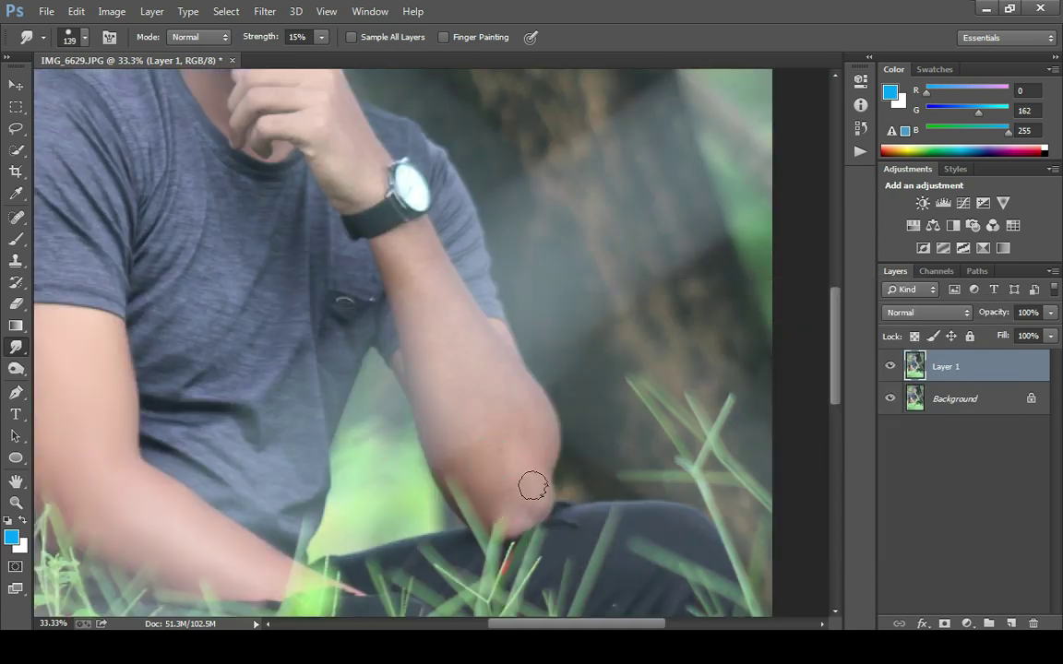
- Smooth the forearm skin with an 83 px smudge brush
scroll(450, 337, "up", 3)
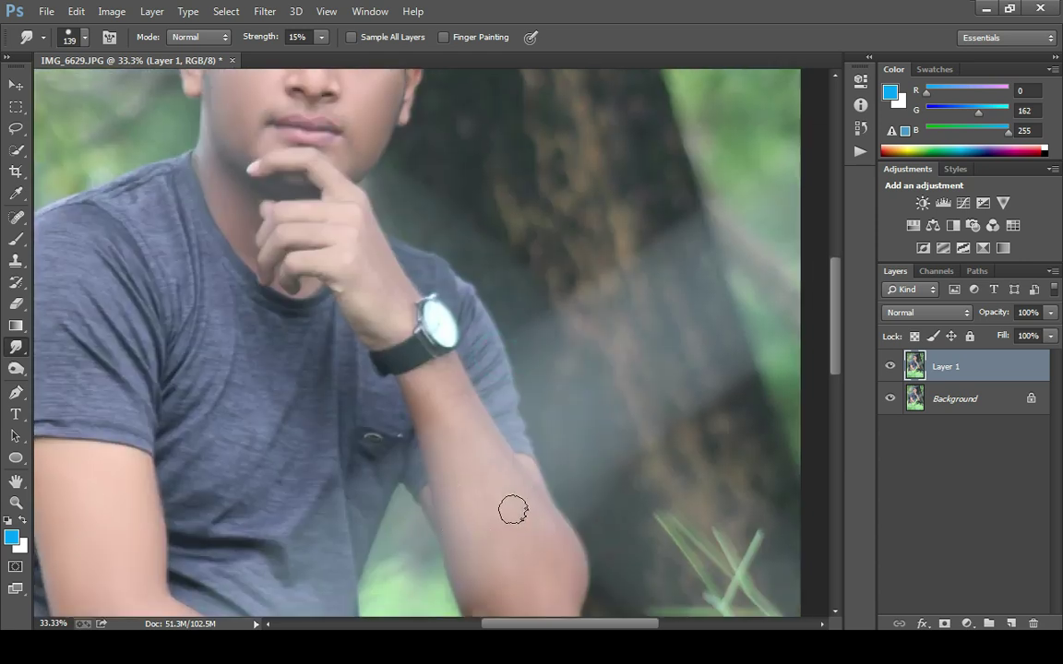
scroll(434, 369, "up", 3)
right_click(497, 258)
left_click_drag(705, 324, 680, 325)
key("Return")
left_click_drag(518, 328, 540, 342)
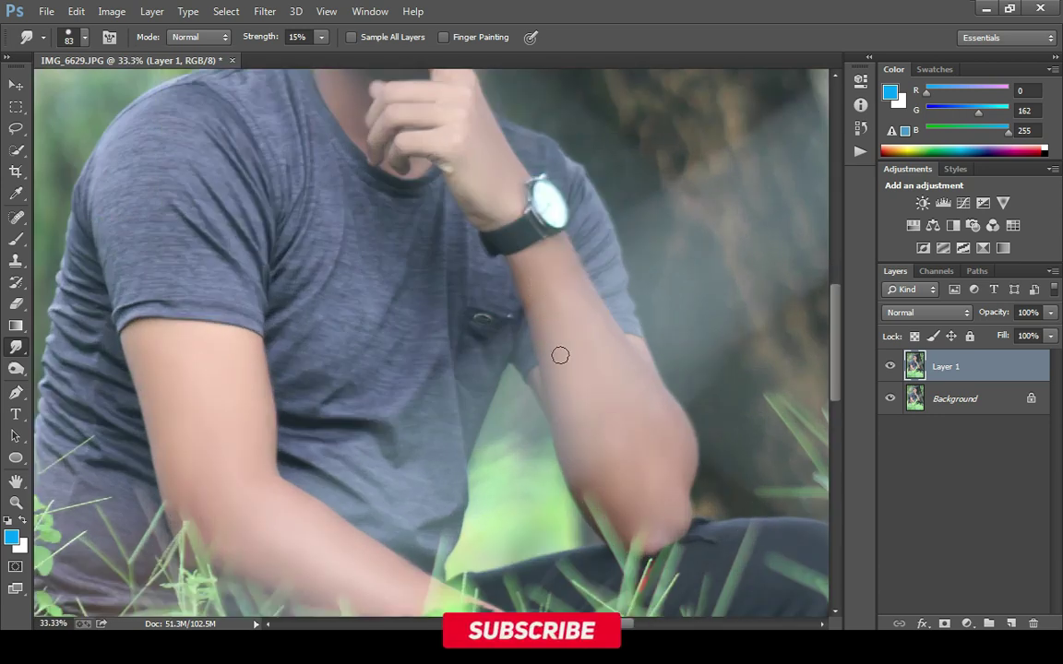
scroll(555, 332, "up", 5)
- Smudge the left cheek edge with a few final strokes
left_click(417, 262)
left_click_drag(418, 262, 408, 250)
left_click(422, 239)
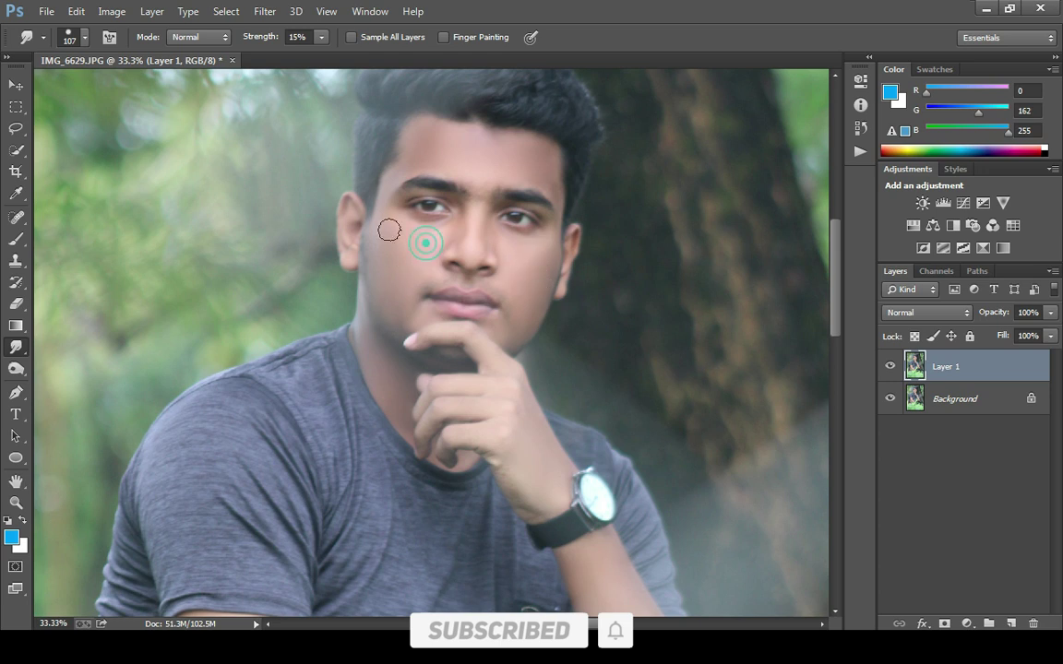
scroll(371, 212, "down", 1)
scroll(372, 213, "down", 2)
- Lower Layer 1 opacity to about 75%, then merge down and undo the merge
left_click(890, 367)
left_click(1051, 311)
left_click_drag(1046, 332, 1030, 339)
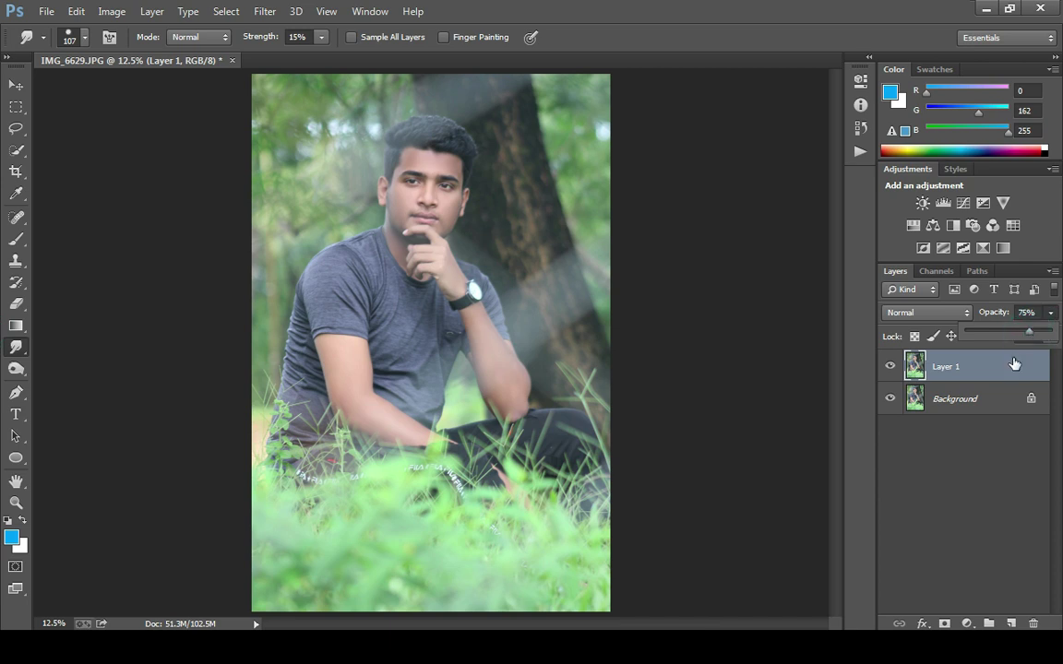
right_click(1012, 366)
left_click(724, 470)
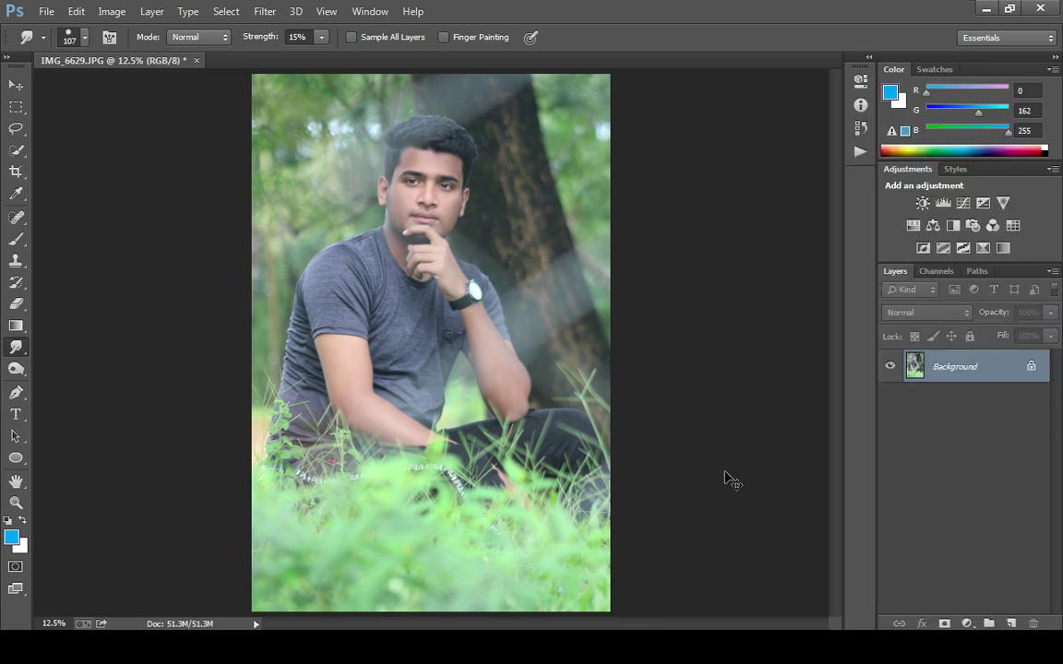
key("ctrl+z")
- Apply Camera Raw HSL: Greens hue -74, Yellows +71, Blues and Aquas saturation +26
left_click(265, 12)
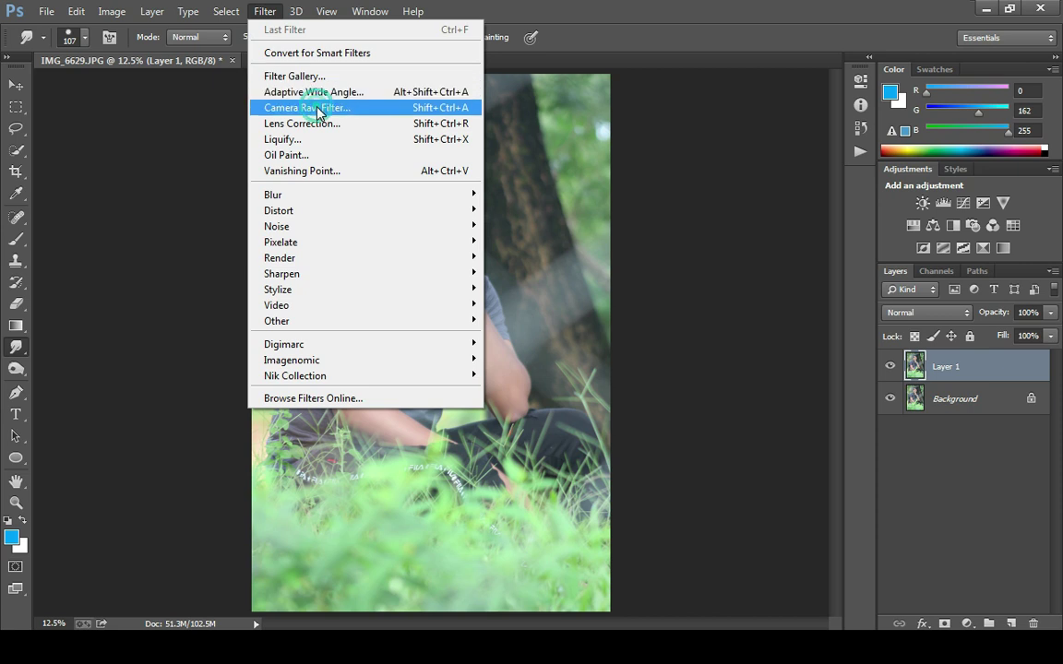
left_click(285, 108)
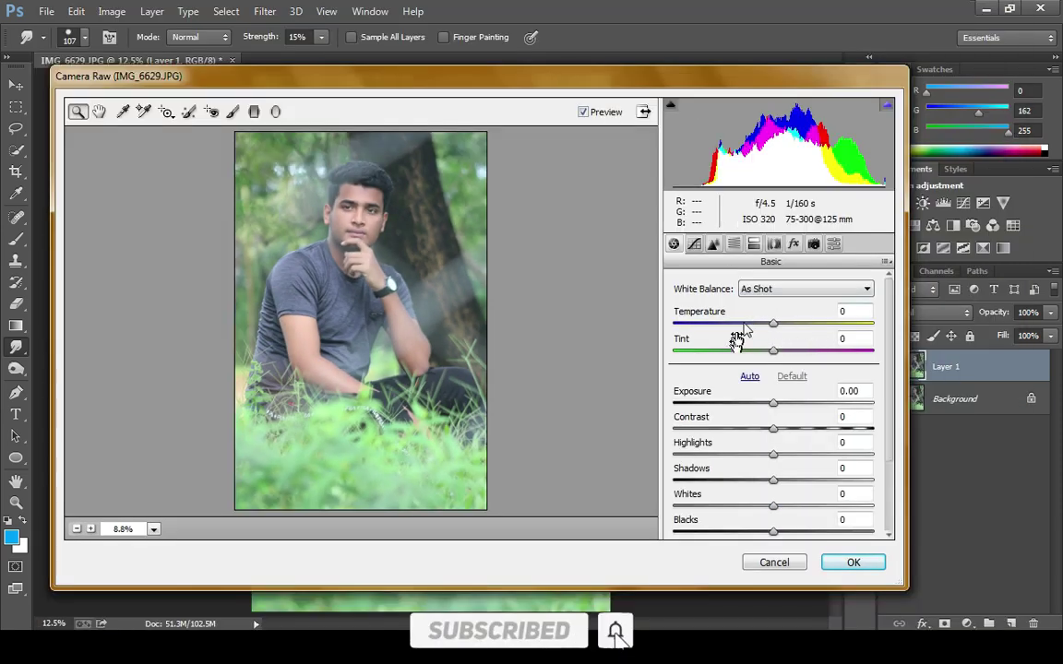
left_click(733, 244)
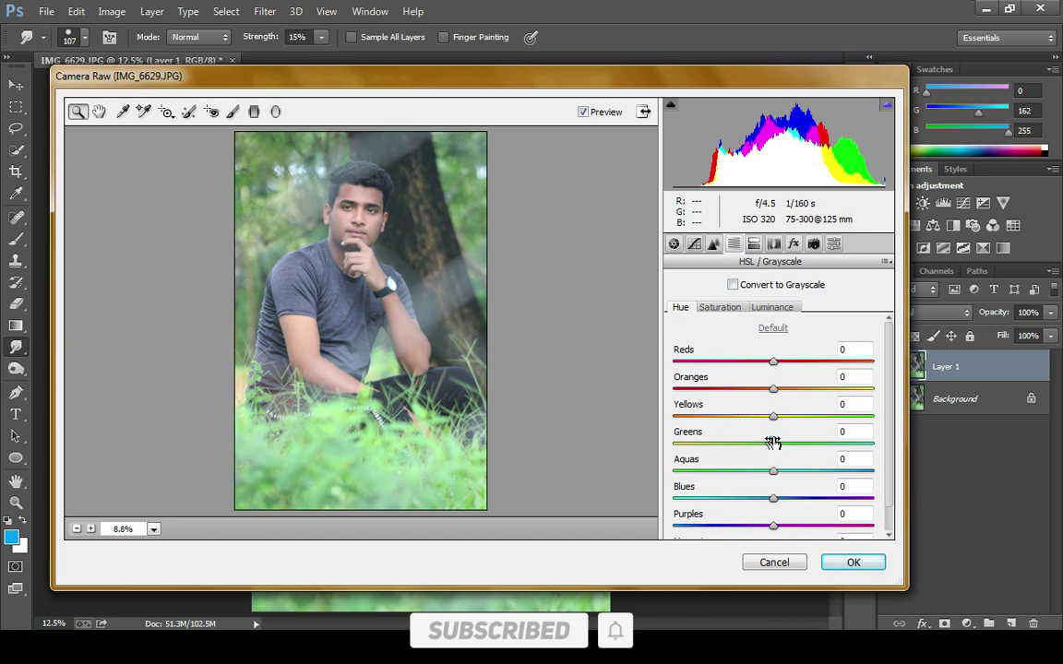
mouse_move(770, 442)
left_mouse_down()
mouse_move(732, 433)
mouse_move(858, 416)
left_mouse_up()
mouse_move(737, 442)
left_mouse_down()
mouse_move(678, 441)
mouse_move(707, 440)
left_mouse_up()
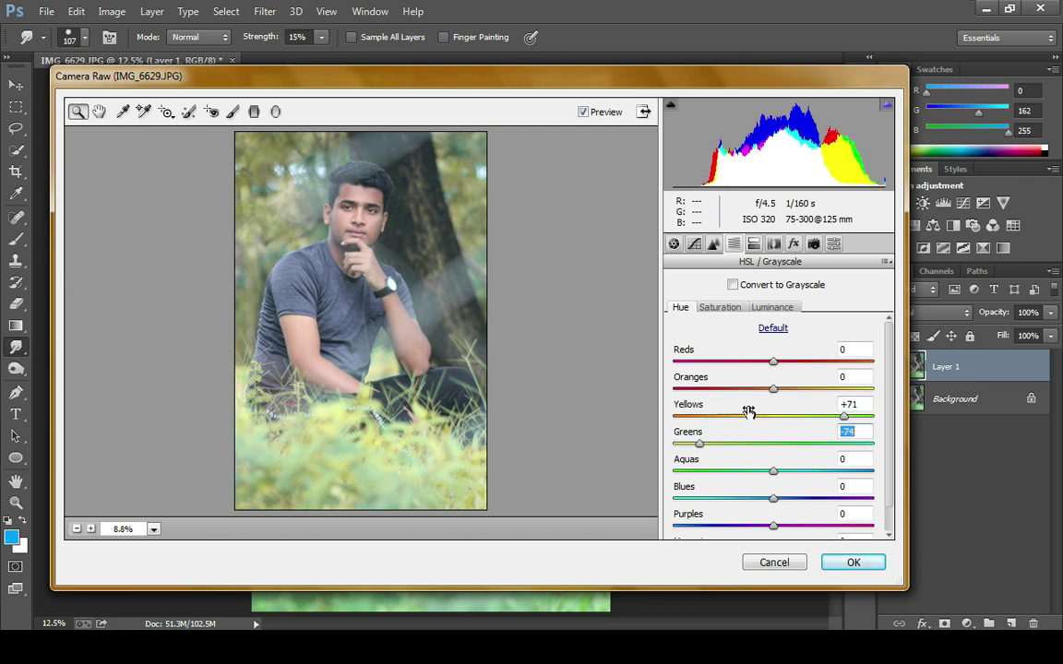
scroll(762, 387, "down", 1)
left_click(719, 307)
mouse_move(773, 497)
left_mouse_down()
mouse_move(818, 495)
mouse_move(791, 492)
mouse_move(799, 468)
left_mouse_up()
left_click(853, 560)
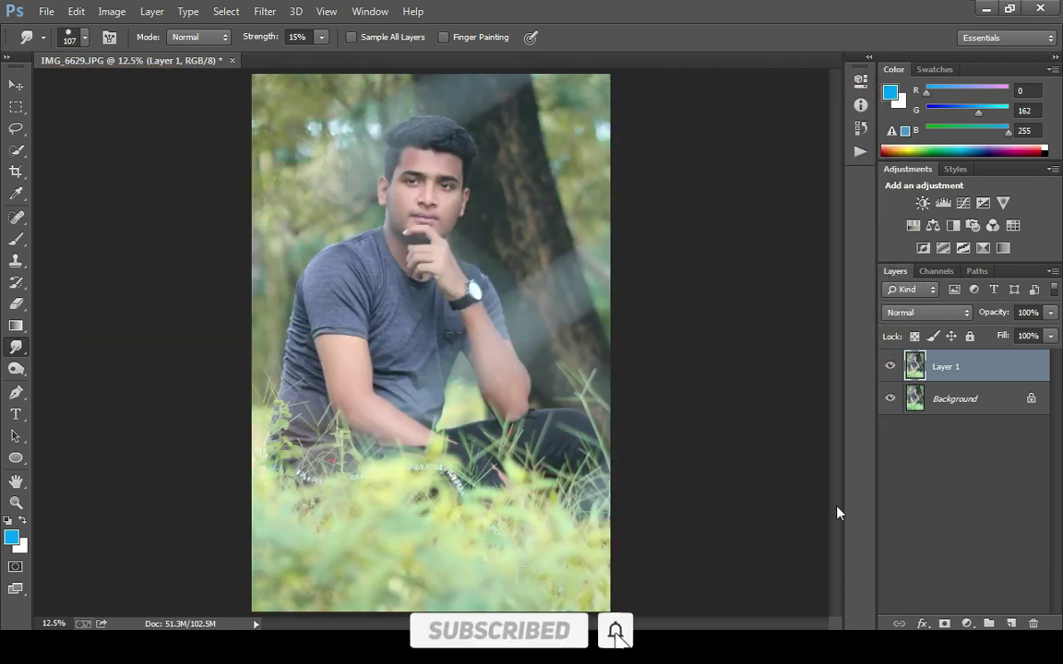
- Merge Layer 1 down into the Background
left_click(886, 363)
right_click(951, 375)
left_click(644, 469)
- Play the Realistic Painting Effect action from the Actions panel
left_click(857, 79)
left_click(747, 71)
left_click(725, 335)
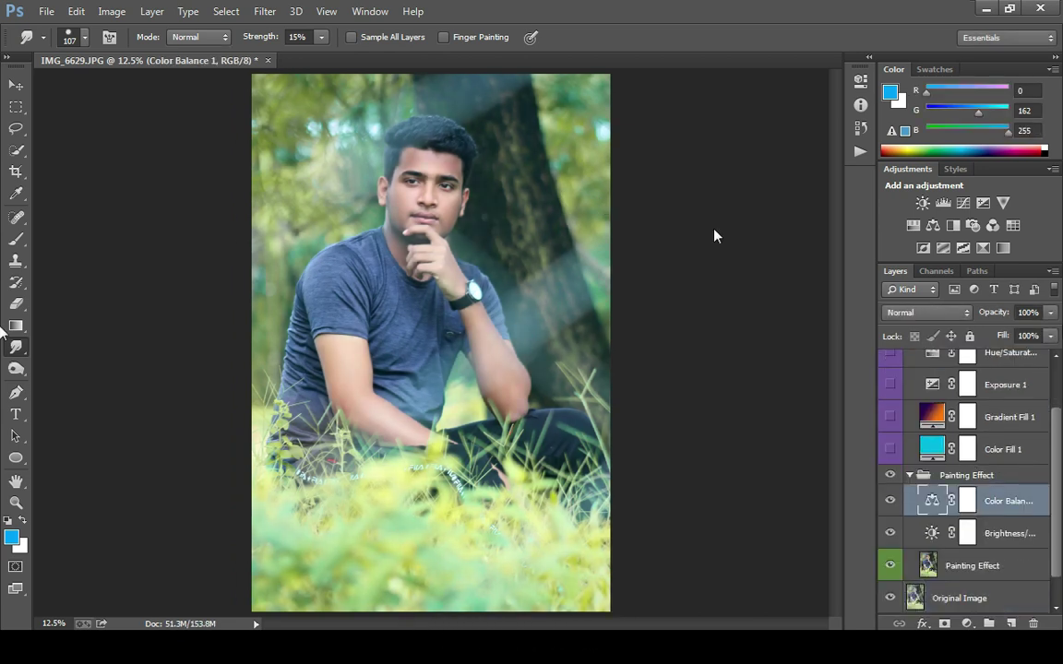
scroll(1045, 452, "up", 2)
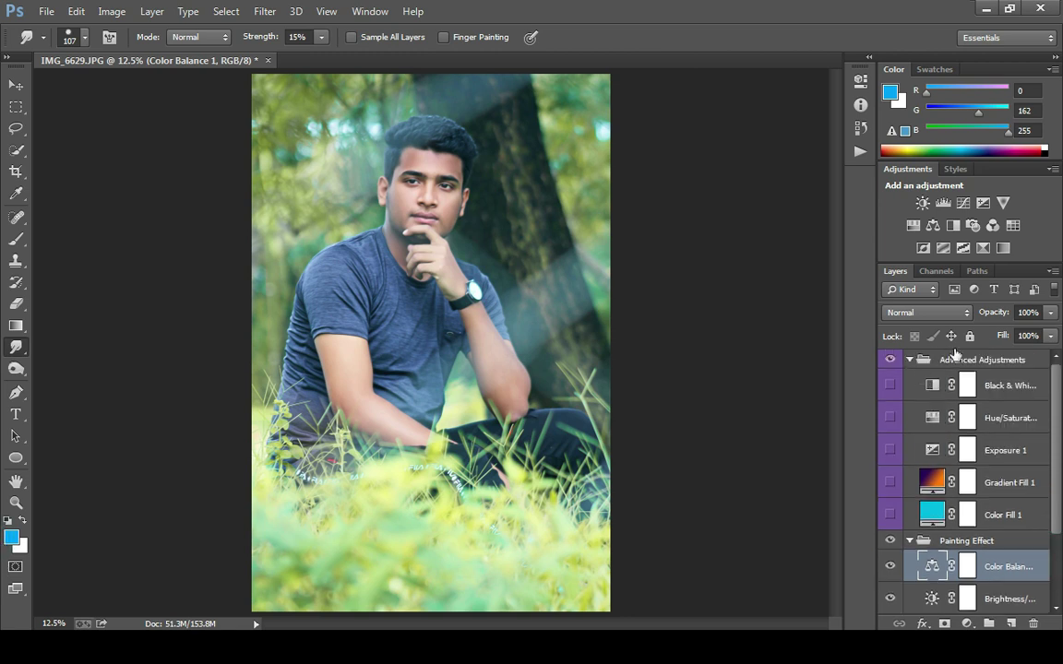
- Delete the Advanced Adjustments group with its layers and ungroup Painting Effect
left_click(958, 358)
left_click(1034, 623)
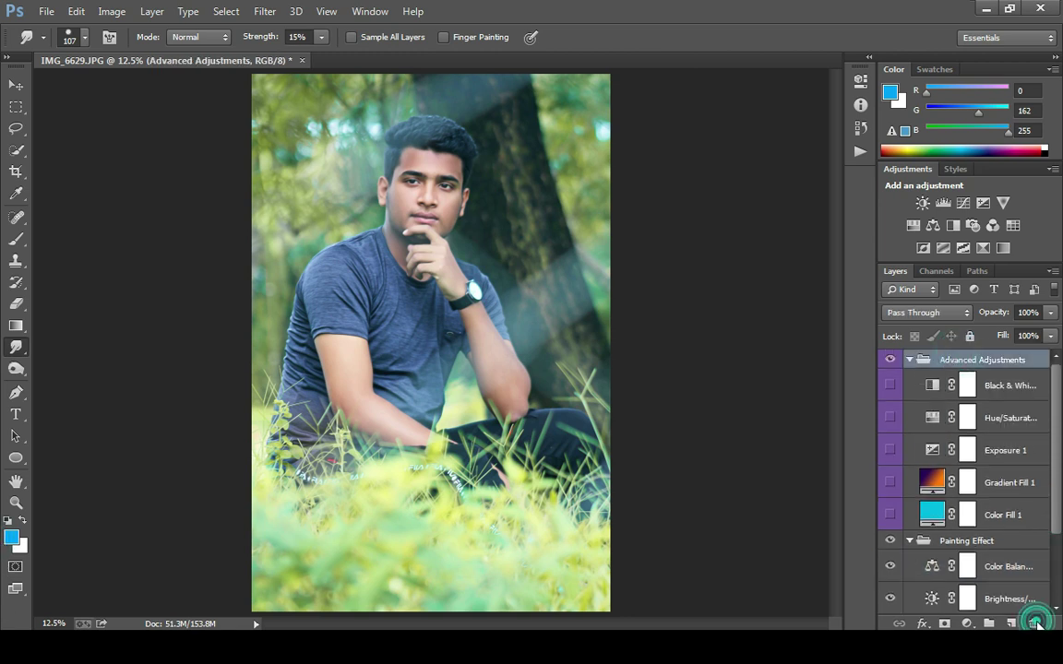
left_click(419, 260)
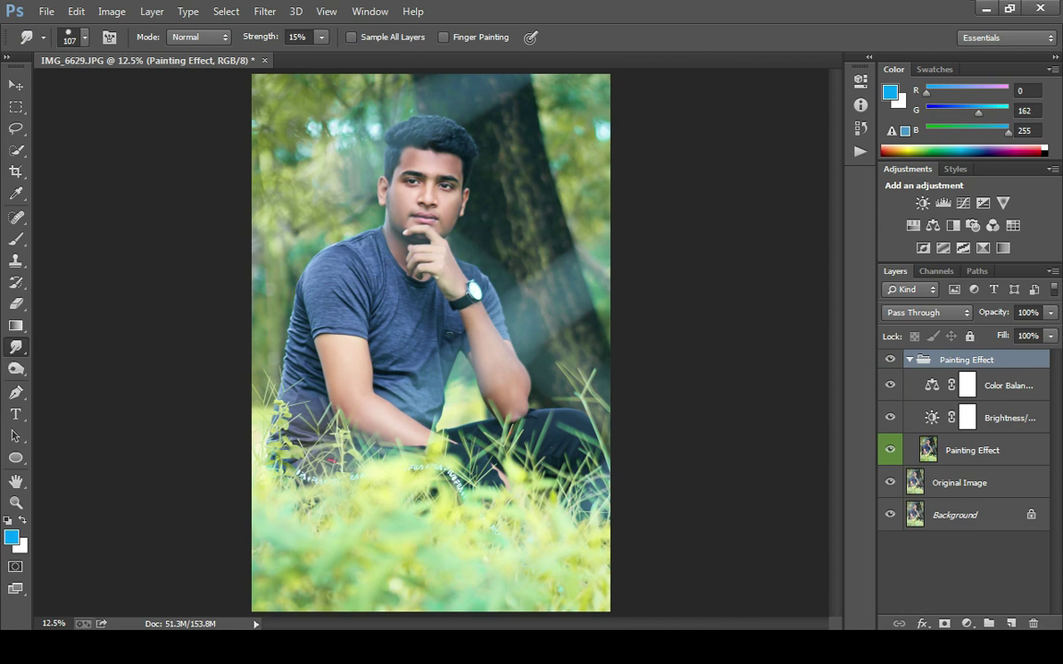
left_click(1036, 623)
left_click(545, 255)
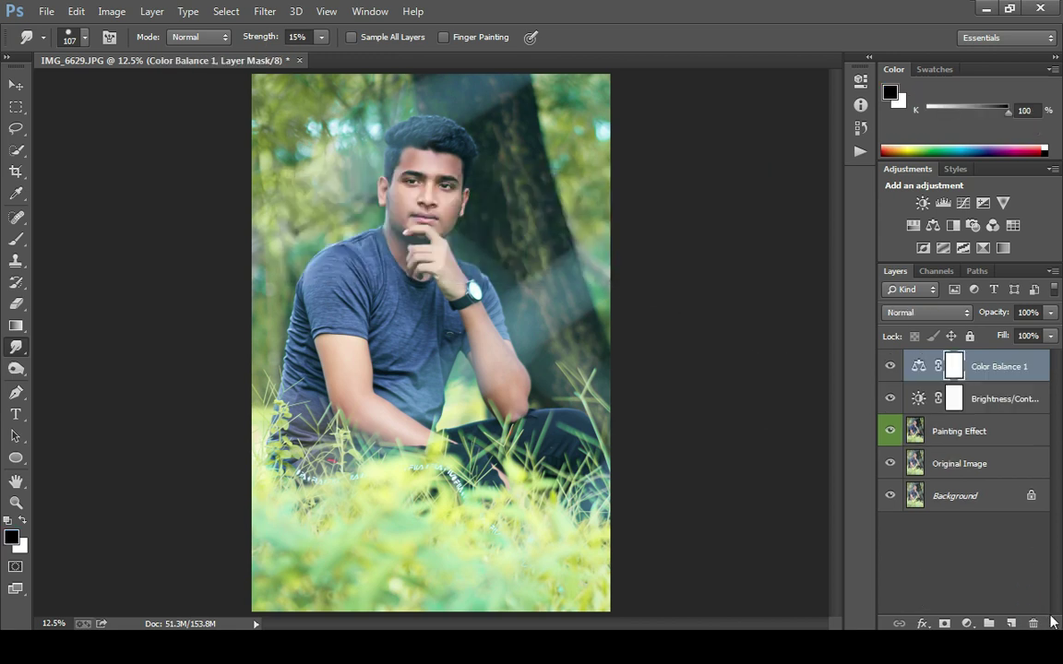
- Delete the Color Balance 1 and Brightness/Contrast 1 layers and their masks
left_click(1034, 623)
left_click(367, 254)
left_click(1034, 623)
left_click(390, 261)
left_click(1034, 624)
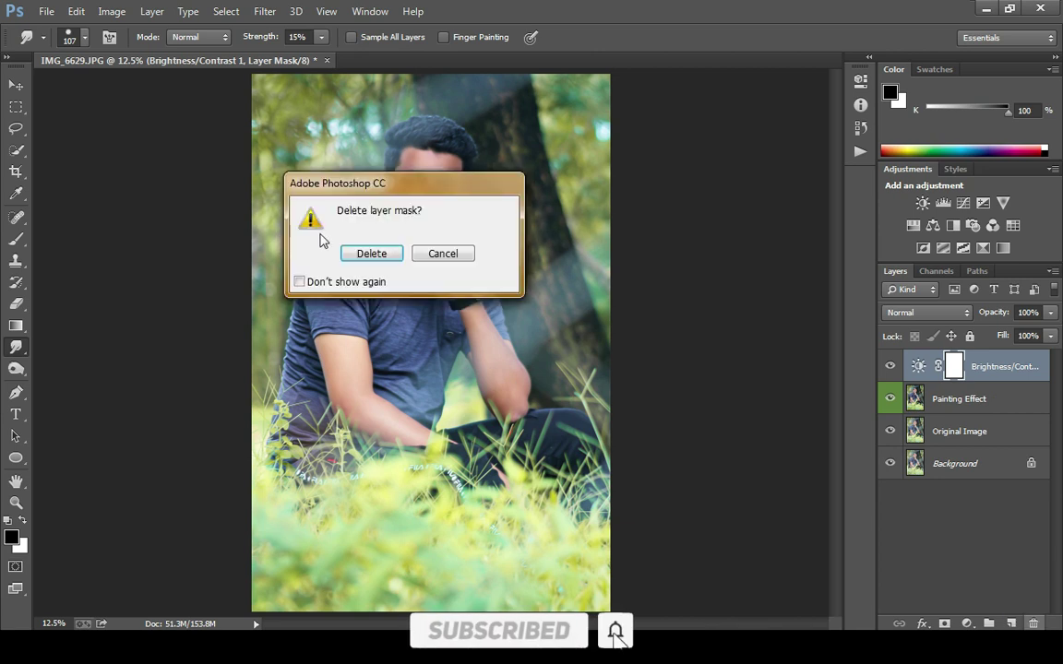
left_click(366, 257)
left_click(1034, 624)
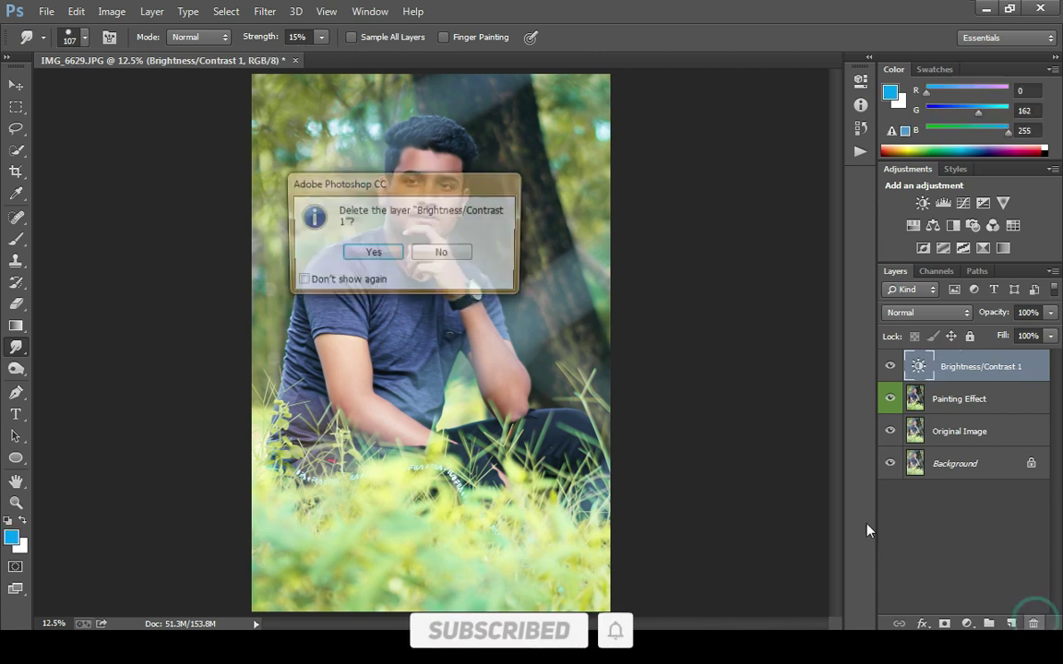
left_click(367, 254)
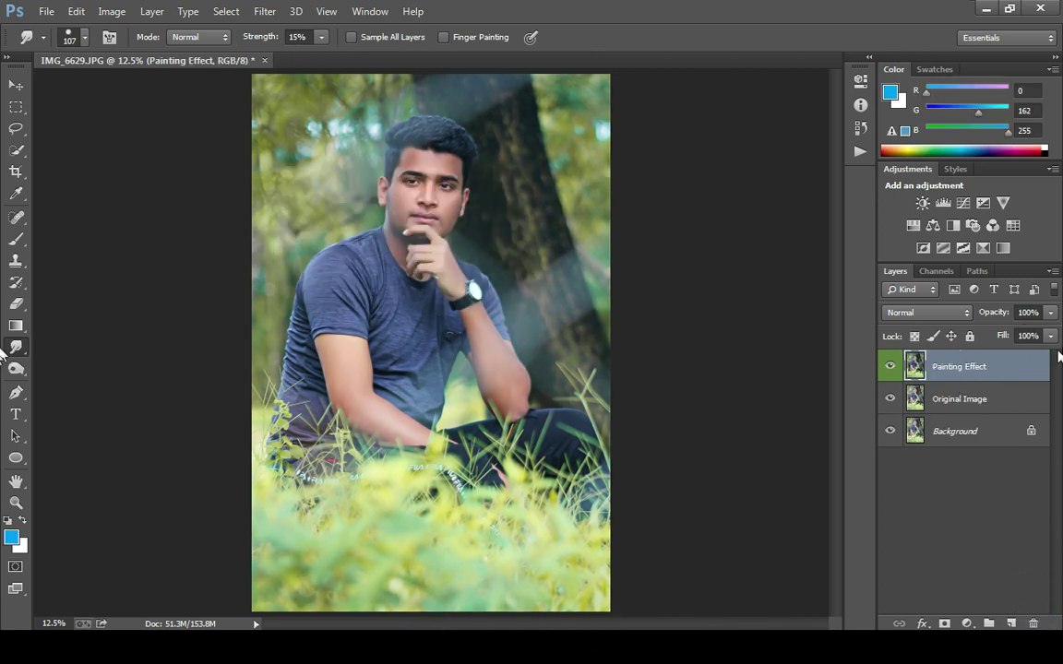
- Lower Painting Effect opacity to about 72%, flatten the image, and duplicate it as Layer 1
left_click_drag(1051, 316, 1032, 339)
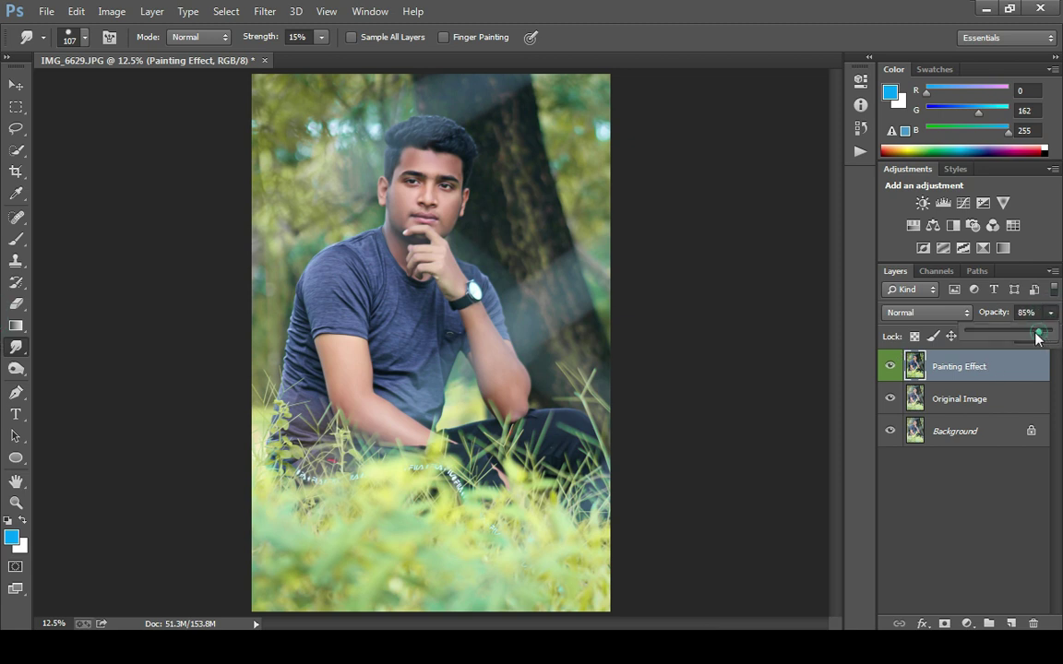
left_click_drag(1032, 338, 1028, 339)
right_click(1010, 371)
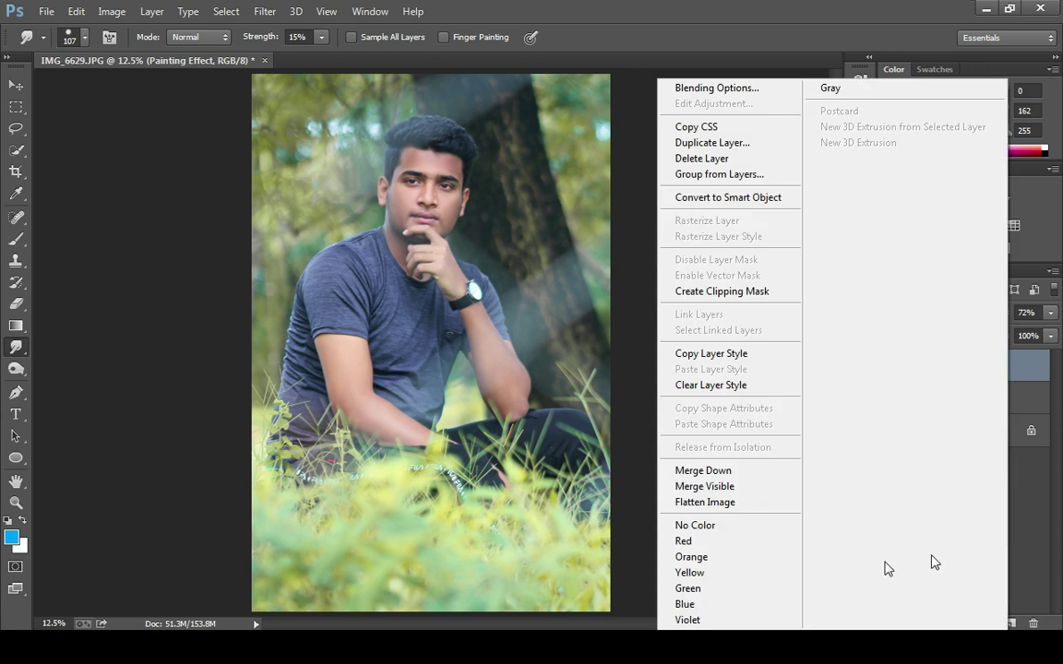
left_click(687, 502)
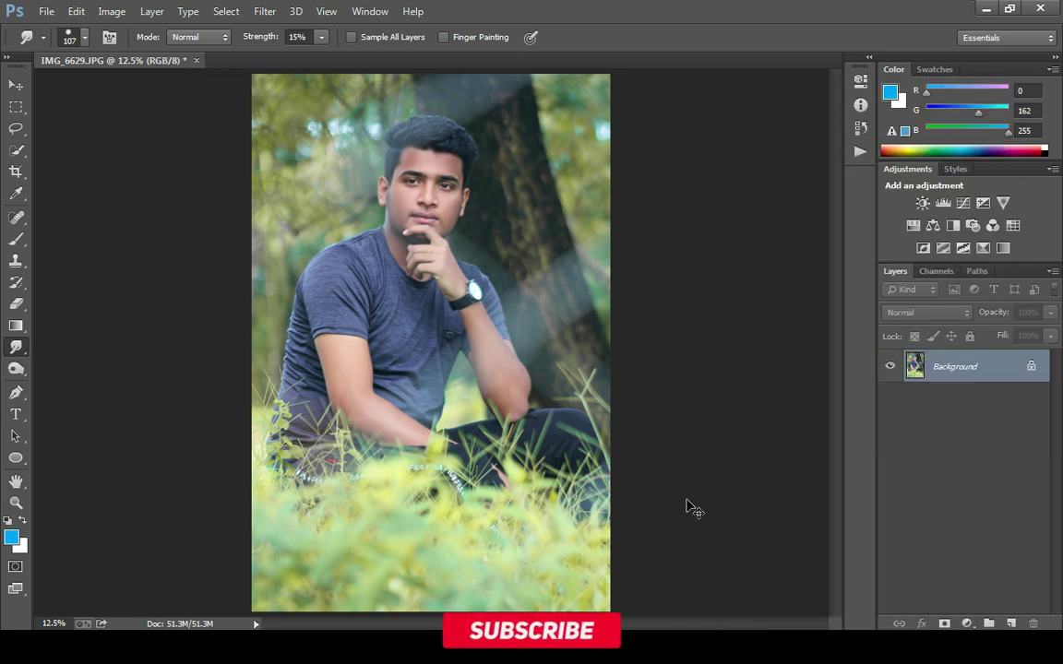
key("ctrl+j")
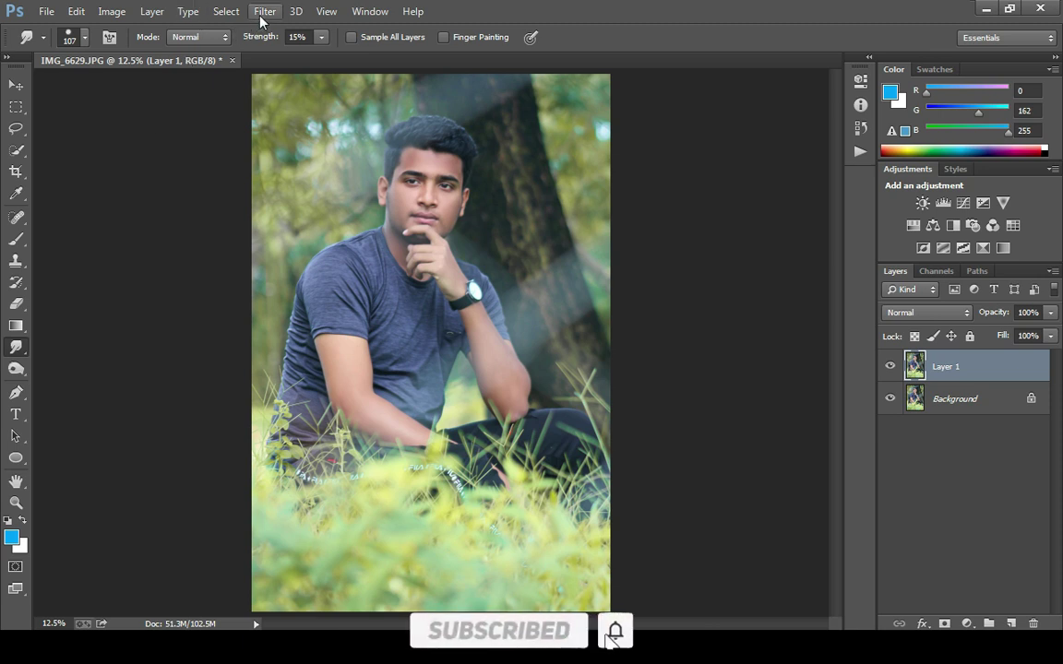
left_click(263, 13)
- In Camera Raw set Yellows and Greens hue to -100, Reds +24 and Vibrance +10
left_click(338, 108)
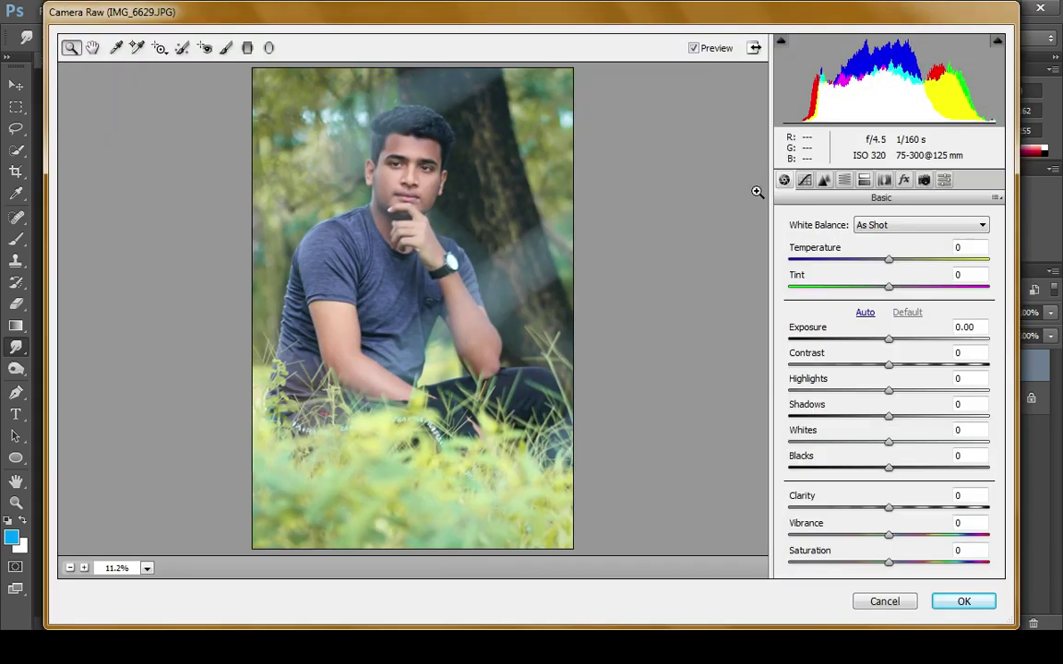
left_click(843, 180)
left_click_drag(888, 352, 802, 352)
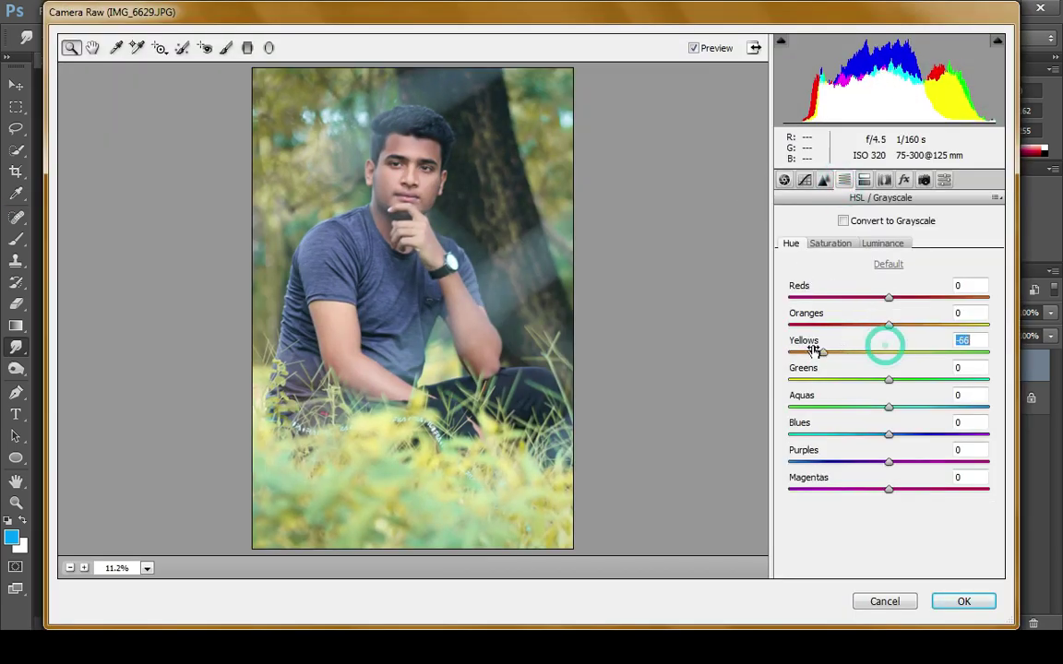
left_click_drag(888, 379, 747, 387)
mouse_move(886, 296)
left_mouse_down()
mouse_move(931, 296)
mouse_move(894, 323)
left_mouse_up()
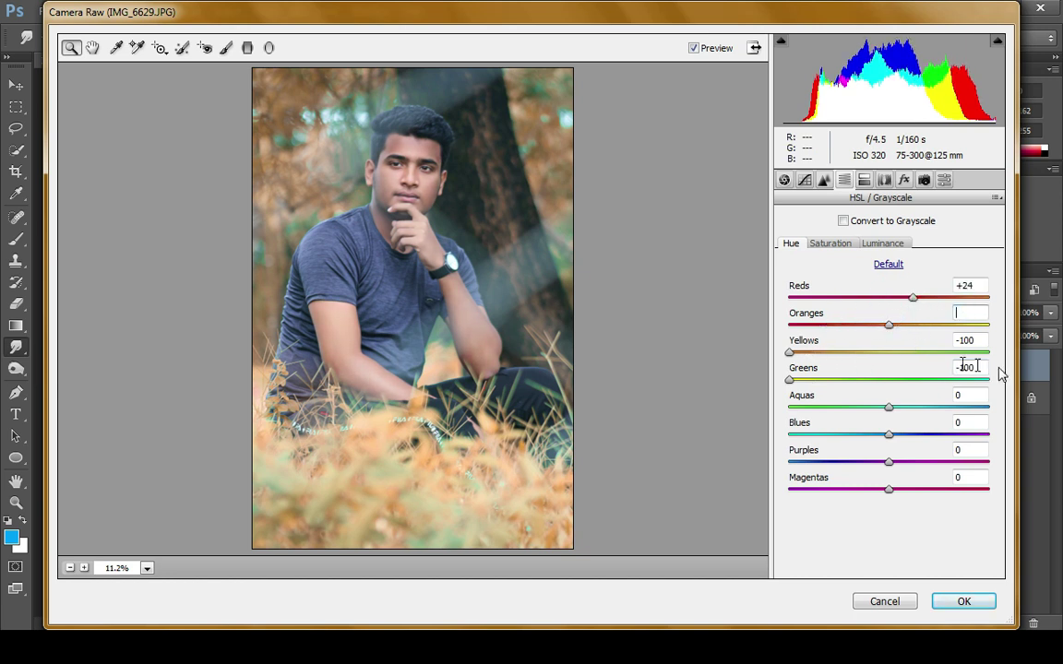
left_click(783, 180)
mouse_move(888, 535)
left_mouse_down()
mouse_move(925, 532)
mouse_move(902, 533)
left_mouse_up()
left_click_drag(909, 544, 899, 543)
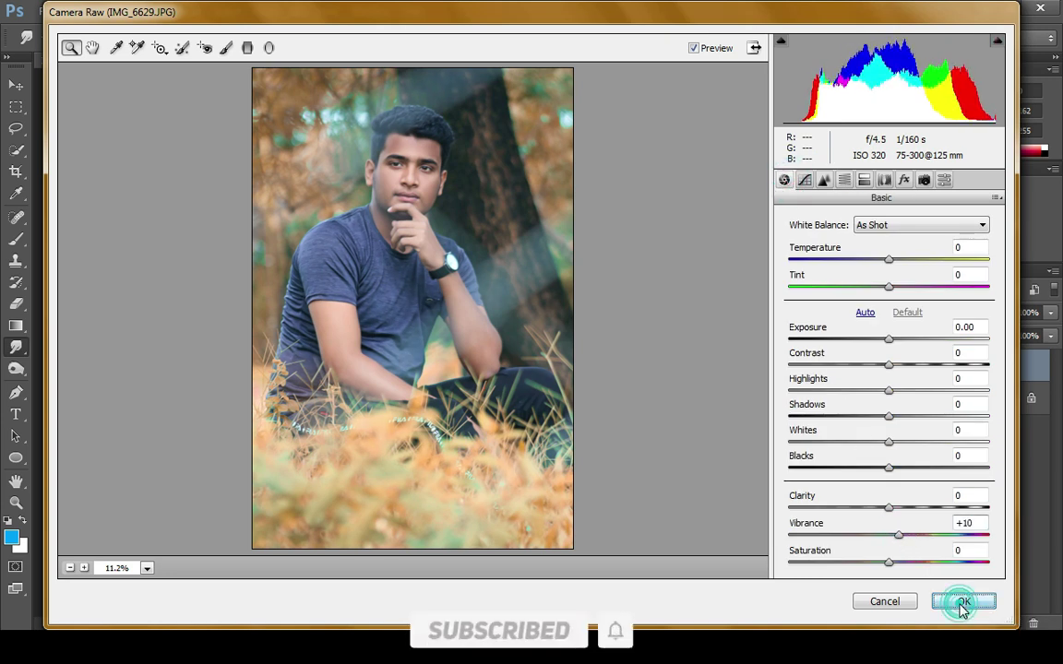
left_click(959, 602)
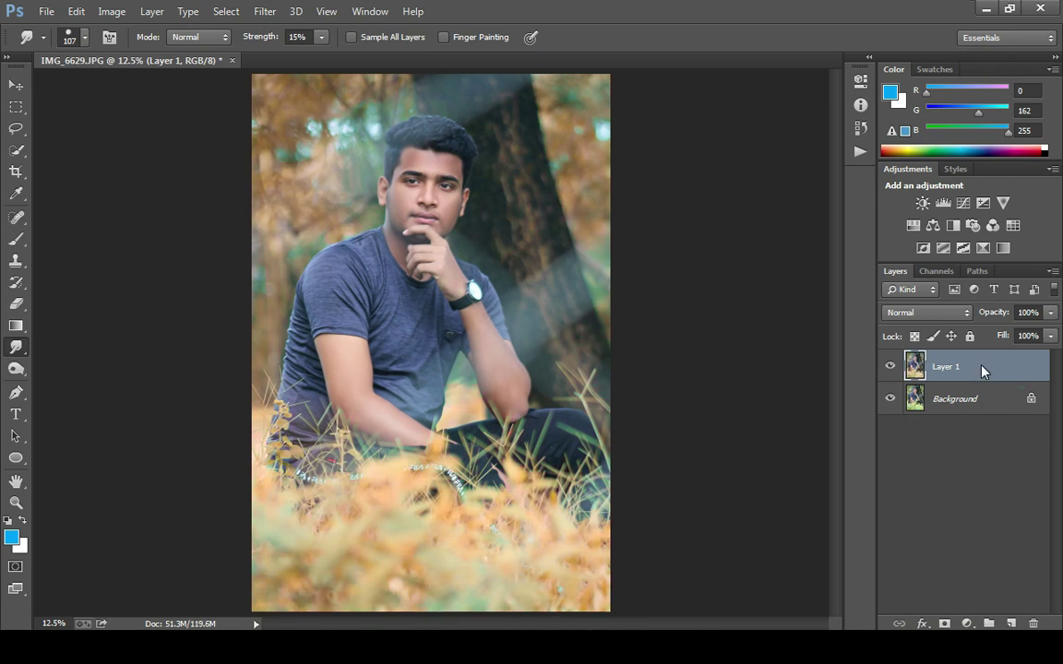
- Merge Layer 1 into the Background and add a Selective Color adjustment layer
right_click(981, 370)
left_click(690, 471)
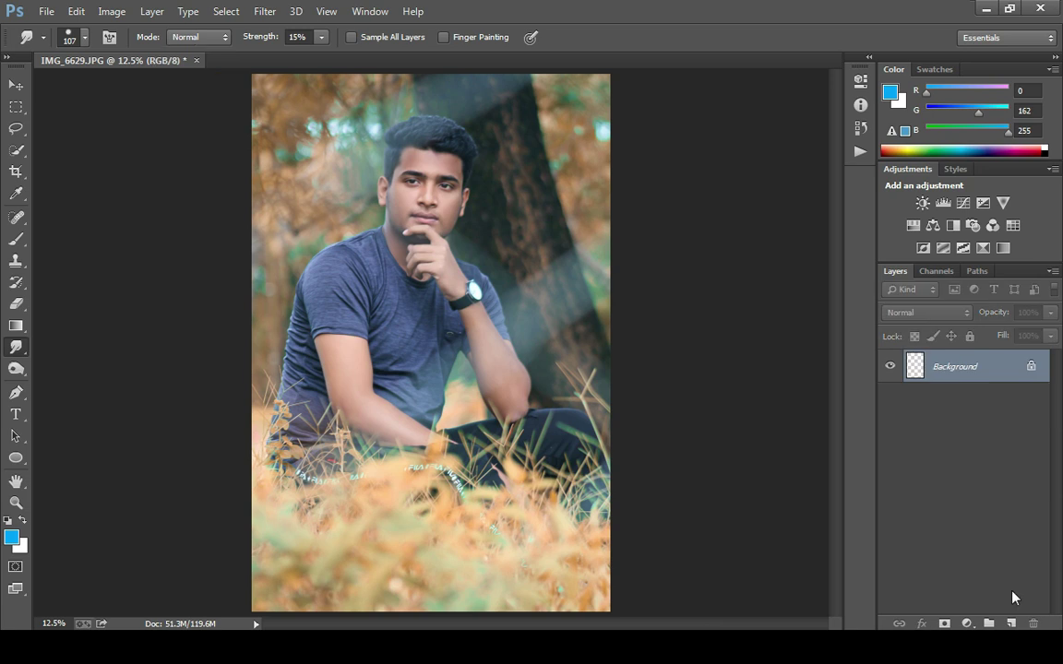
left_click(966, 624)
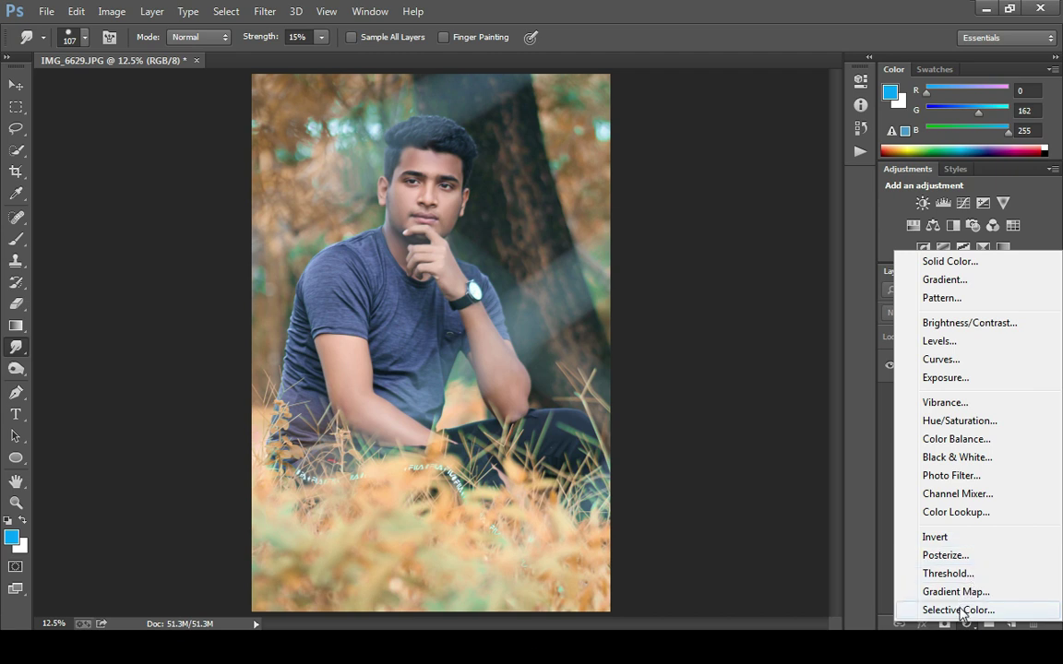
left_click(959, 610)
- In the Reds, set Cyan to -40 and add a little Magenta
left_click(687, 143)
left_click_drag(719, 179, 787, 180)
left_click_drag(656, 178, 678, 179)
mouse_move(719, 213)
left_mouse_down()
mouse_move(763, 247)
mouse_move(733, 247)
mouse_move(748, 281)
left_mouse_up()
- In the Yellows, reduce Cyan and Magenta and add Black
left_click(735, 143)
left_click(687, 160)
left_click_drag(719, 179, 706, 179)
left_click_drag(743, 221, 703, 217)
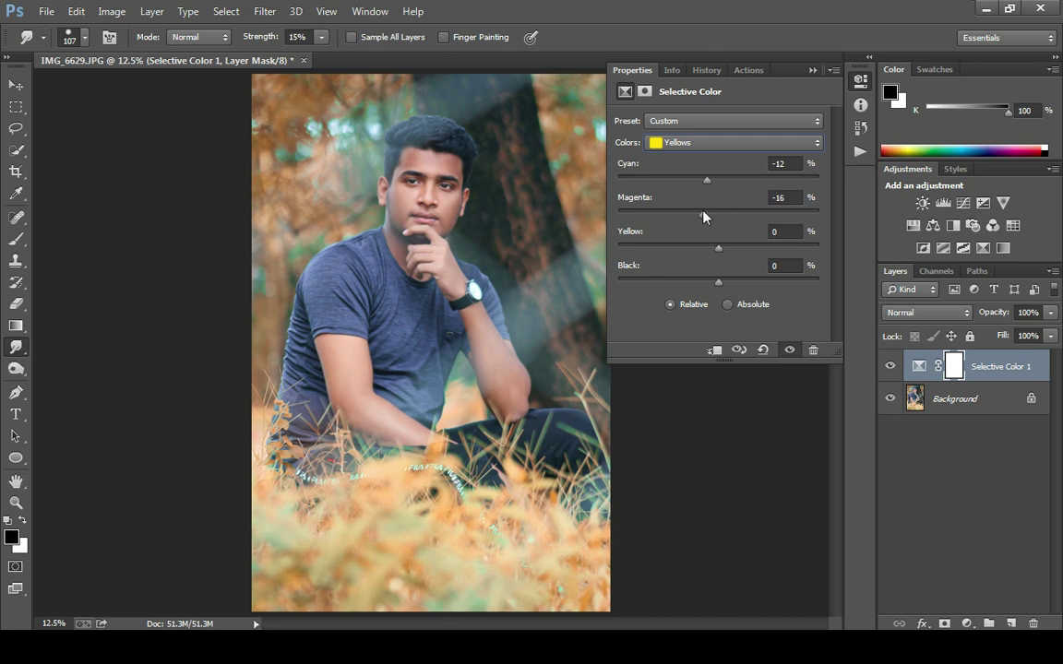
left_click_drag(721, 288, 740, 286)
- Reduce Yellow and Black in the Greens; add Magenta and reduce Yellow in the Blues
left_click(724, 143)
left_click(718, 179)
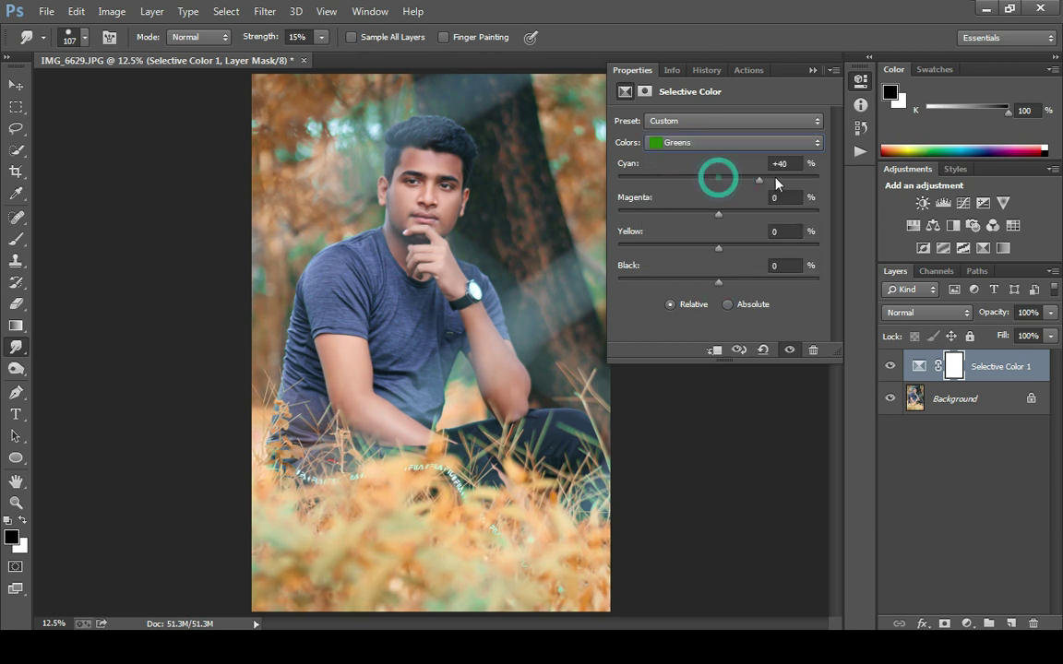
mouse_move(692, 246)
left_mouse_down()
mouse_move(705, 246)
mouse_move(708, 281)
left_mouse_up()
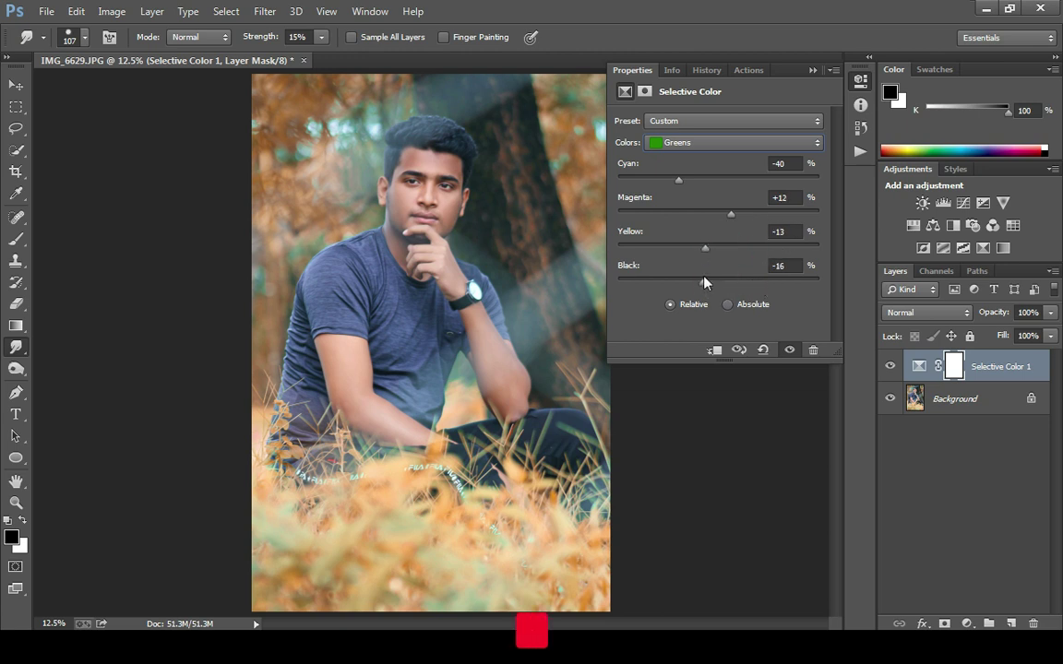
left_click(735, 143)
left_click(718, 219)
left_click_drag(718, 214, 693, 179)
left_click_drag(719, 247, 692, 247)
left_click(811, 70)
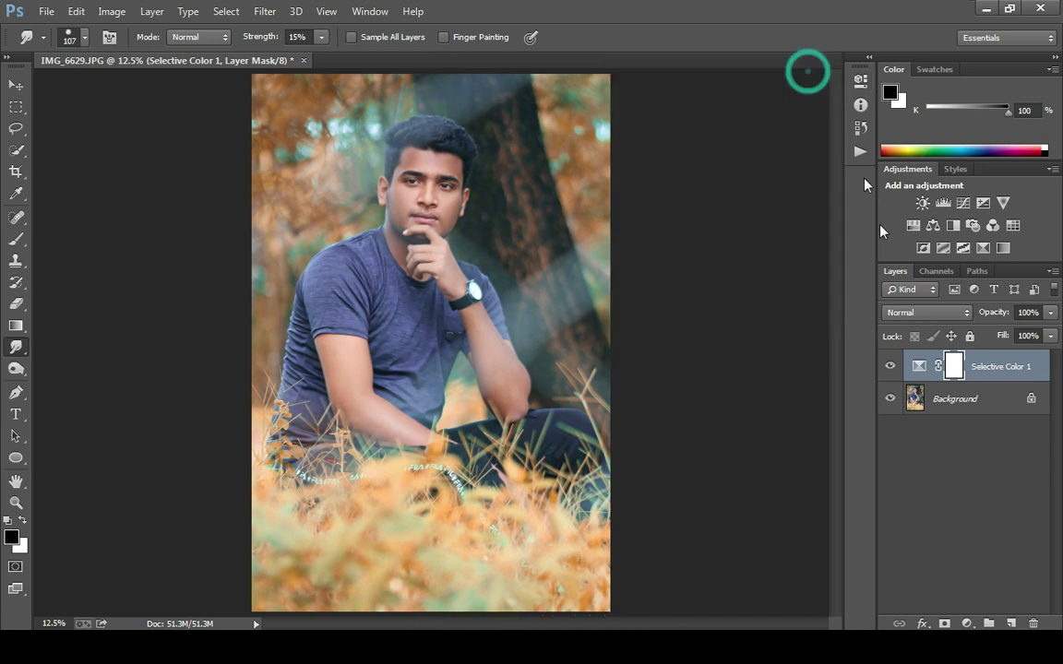
- Compare Selective Color 1 on and off, then merge it down into the Background and save IMG_6629.jpg
left_click(890, 363)
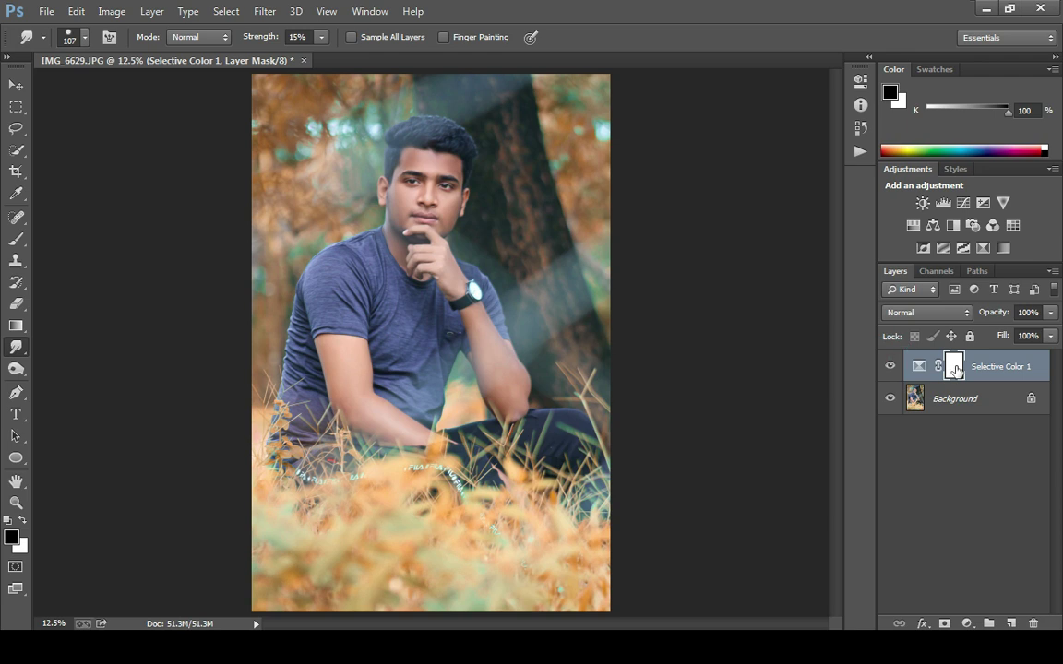
right_click(981, 371)
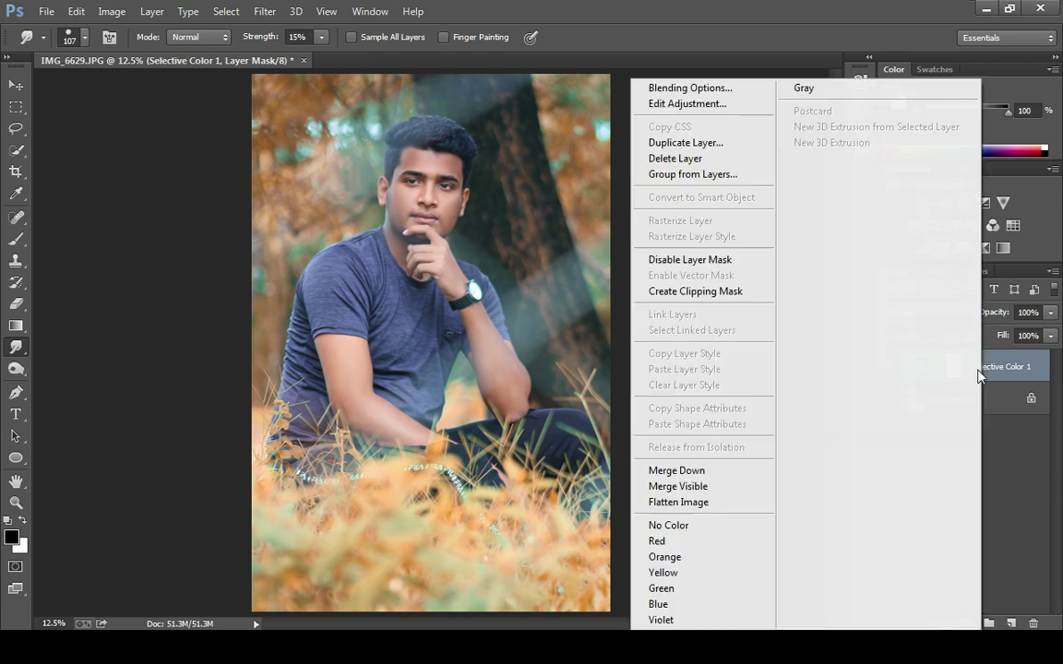
left_click(700, 477)
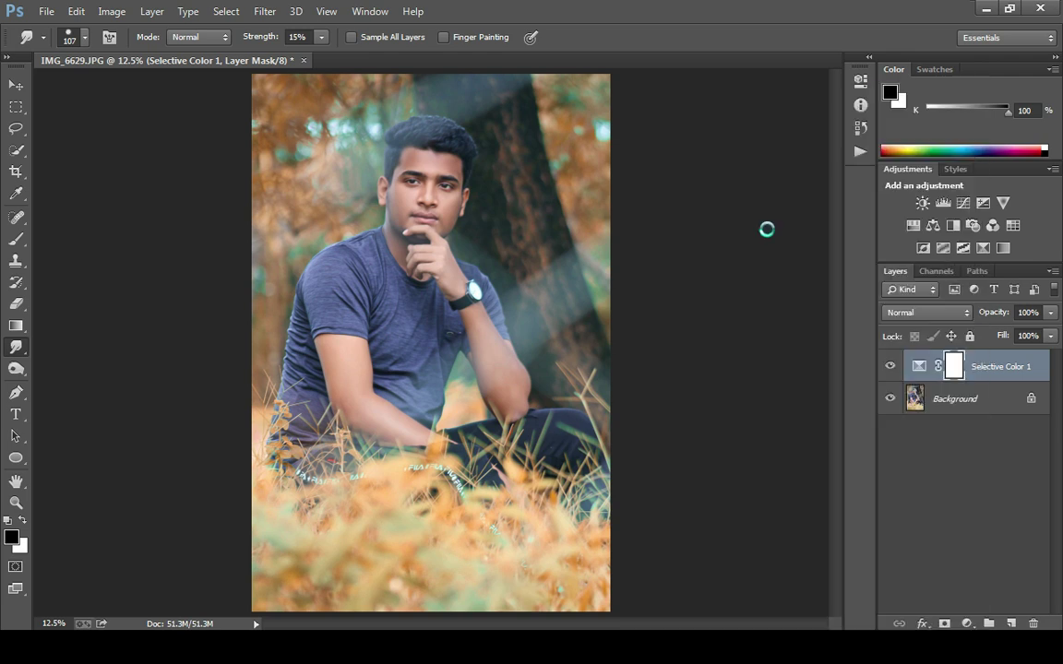
key("ctrl+plus")
key("ctrl+plus")
key("ctrl+plus")
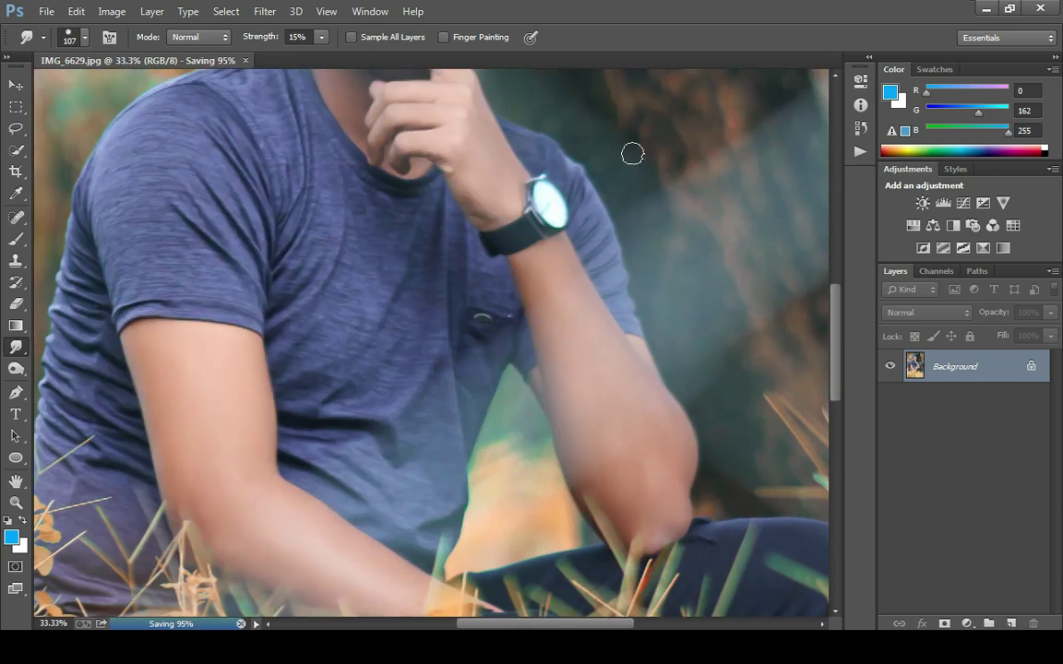
- Zoom in and out across the flattened photo to inspect the final autumn grade
left_click_drag(838, 337, 847, 262)
key("ctrl+minus")
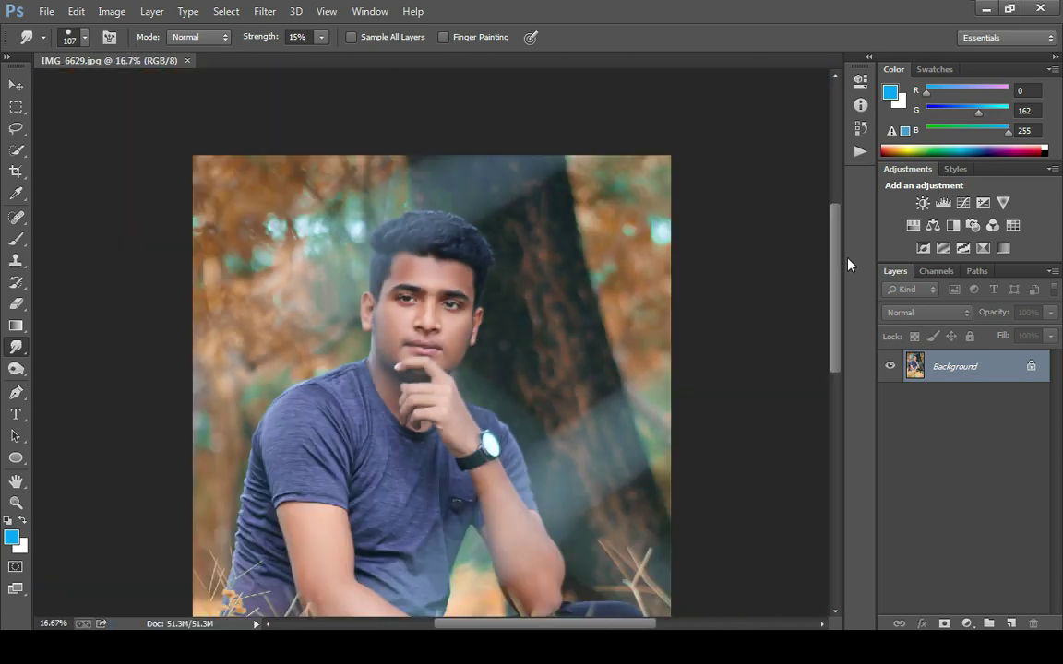
key("ctrl+minus")
key("ctrl+plus")
key("ctrl+plus")
key("ctrl+plus")
mouse_move(837, 373)
left_mouse_down()
mouse_move(837, 451)
mouse_move(842, 287)
left_mouse_up()
key("ctrl+plus")
key("ctrl+minus")
key("ctrl+minus")
key("ctrl+minus")
key("ctrl+minus")
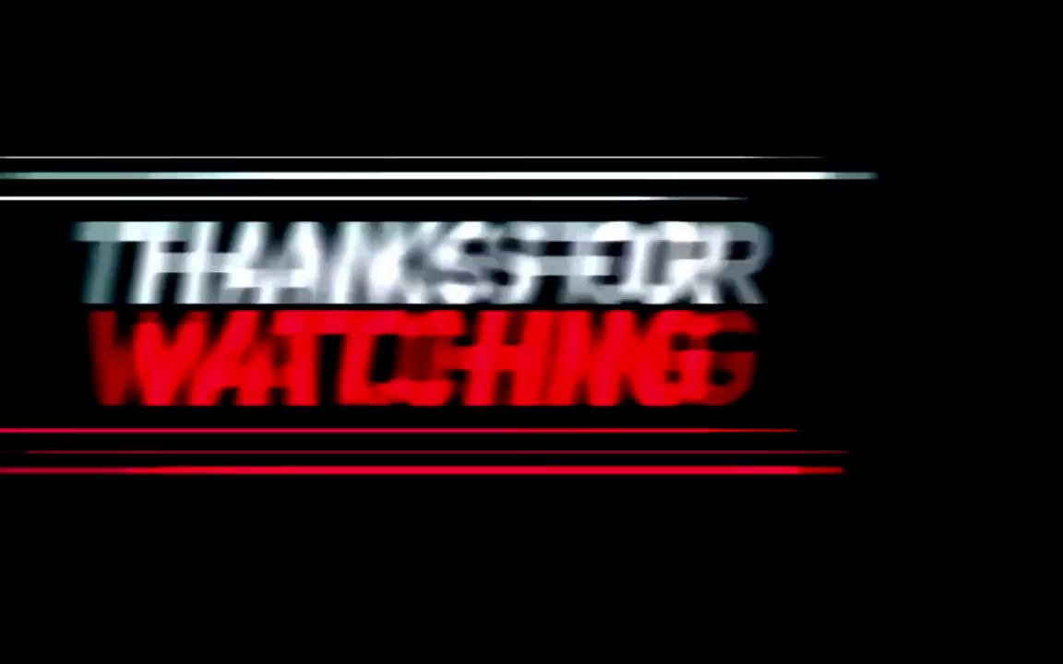